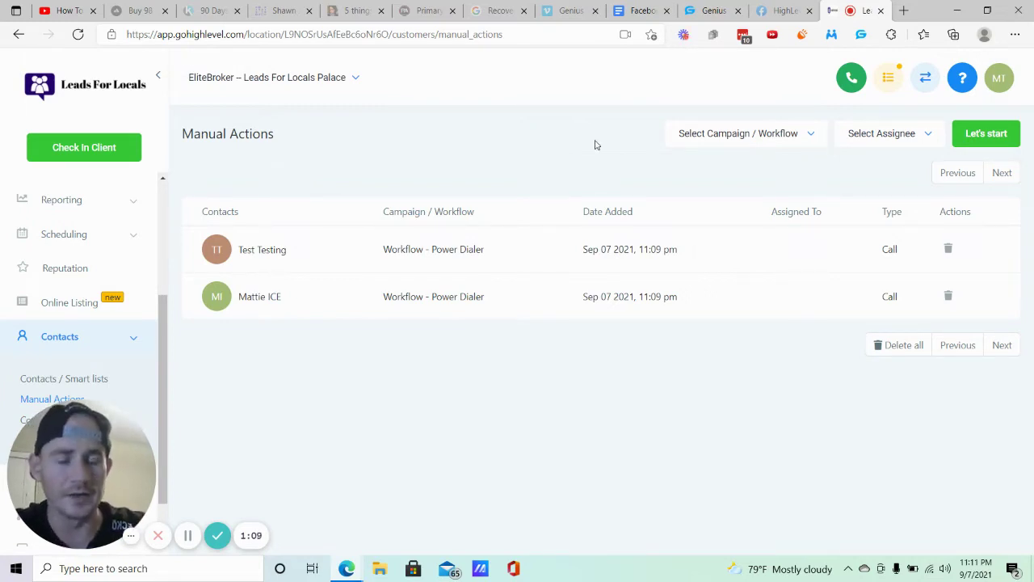
- Start the manual call queue, log the first call as No Answer and pause the countdown to the next lead
click(999, 136)
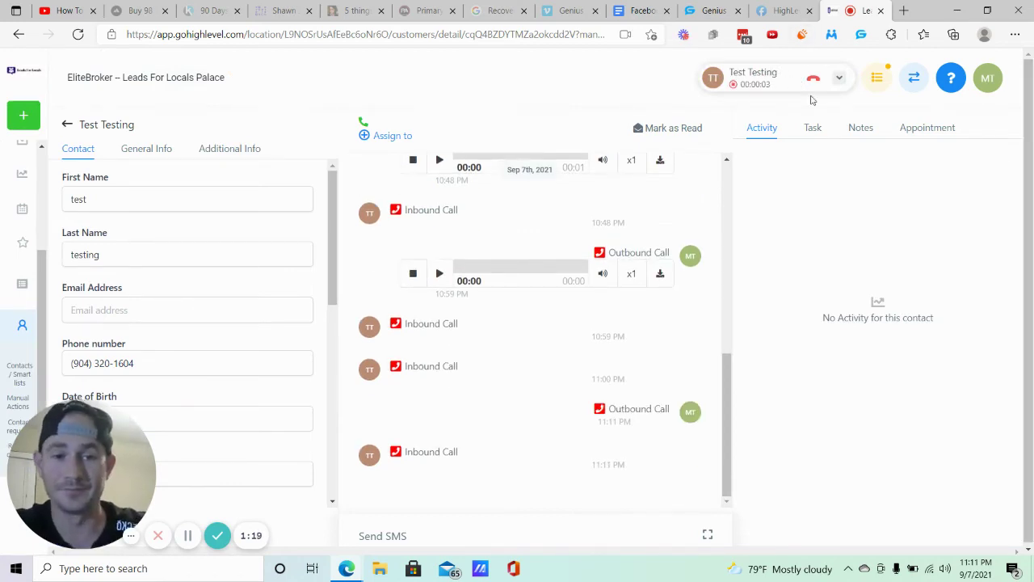
click(813, 79)
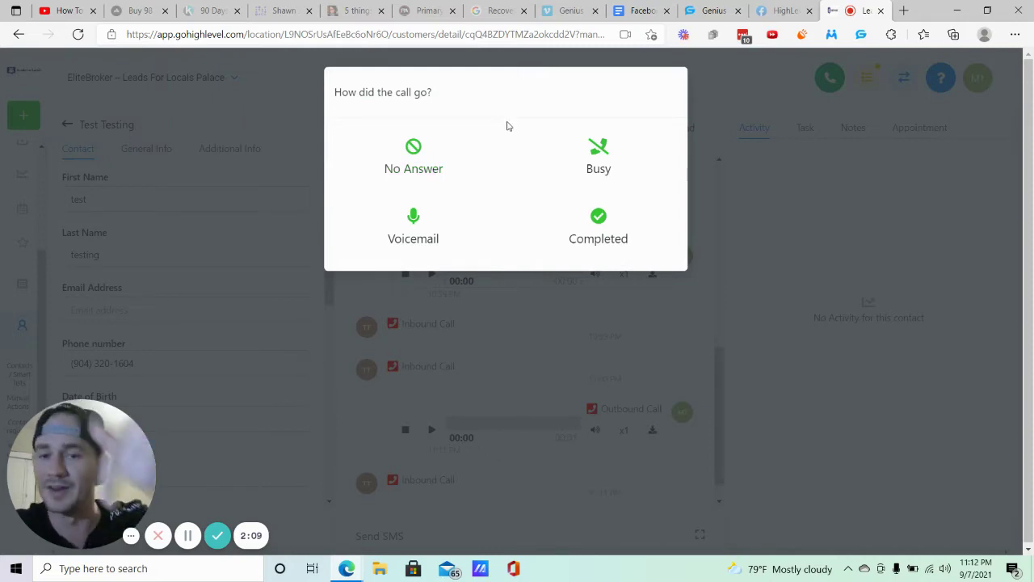
click(413, 150)
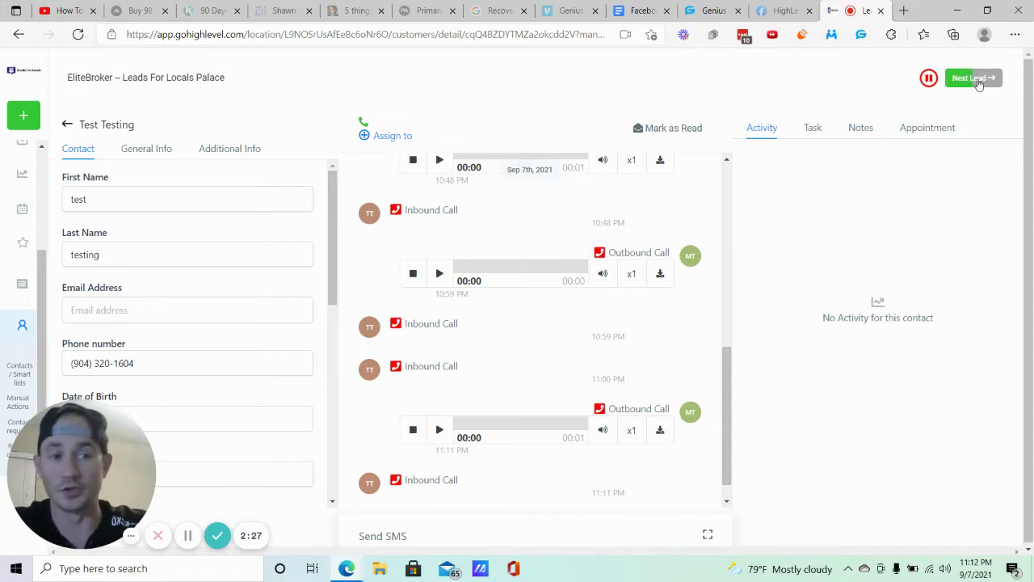
click(930, 82)
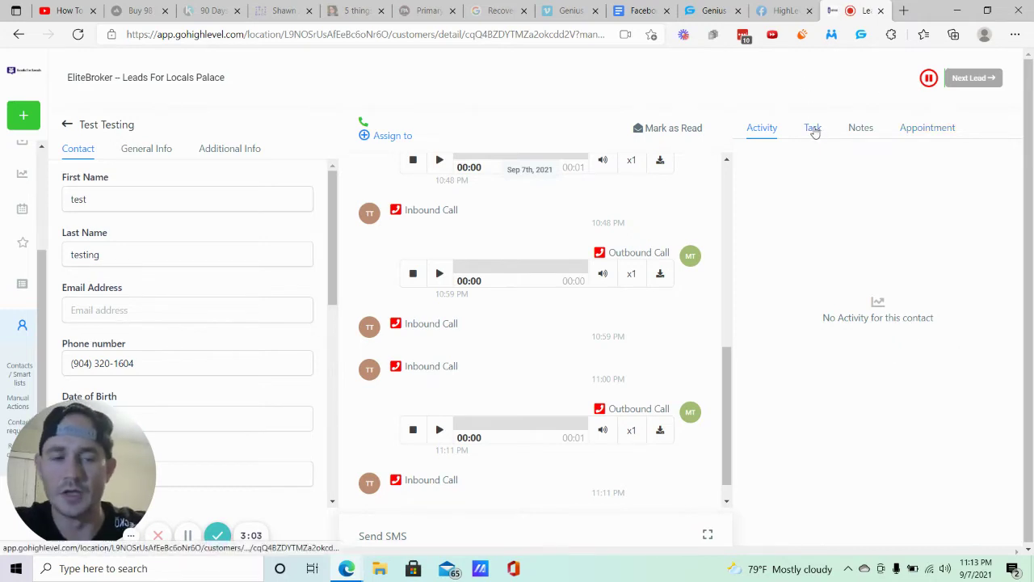
- Review the contact's new task form, notes and appointment sections
click(814, 131)
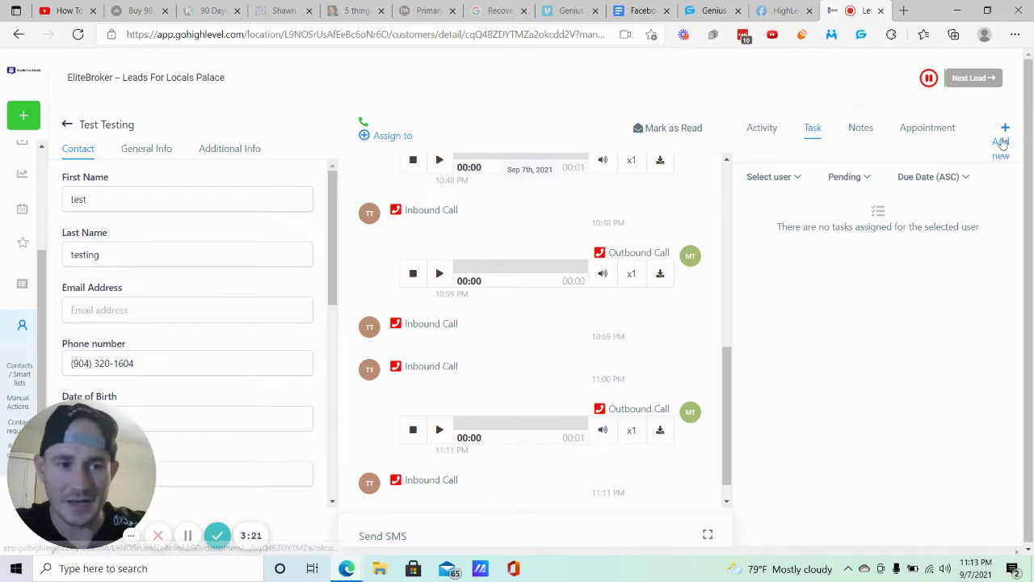
click(1001, 143)
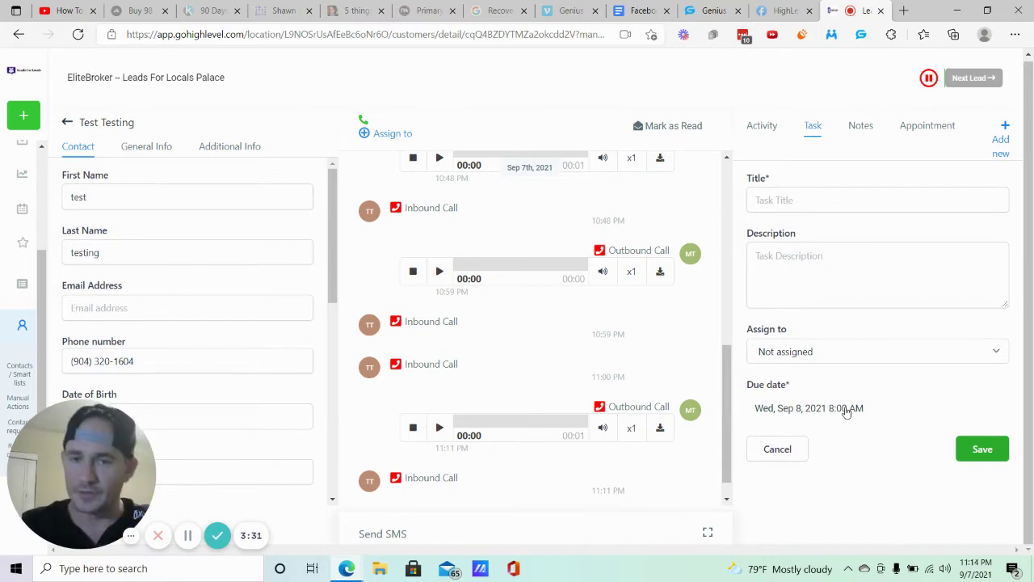
scroll(24, 210, up, 3)
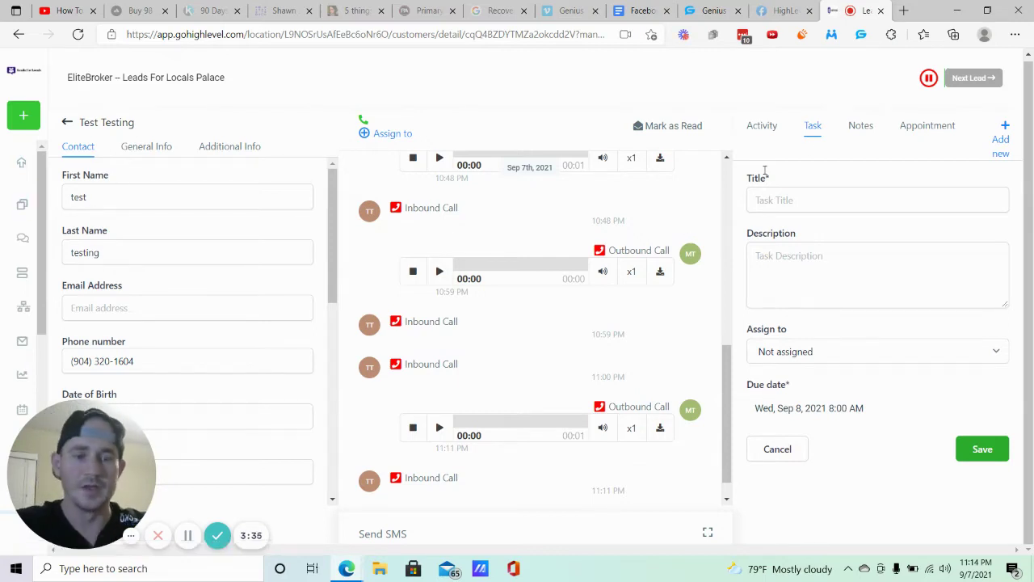
click(861, 125)
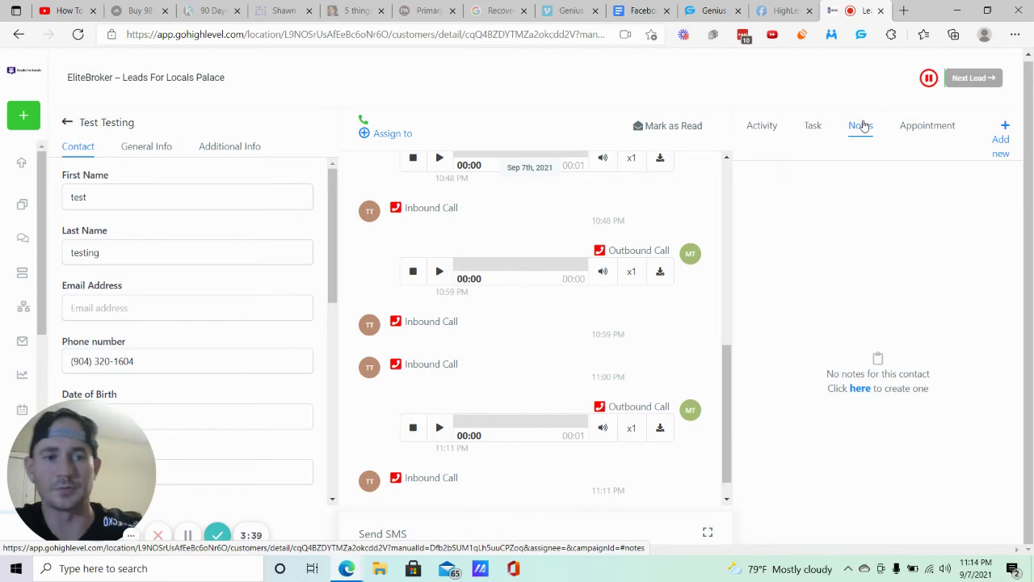
click(936, 129)
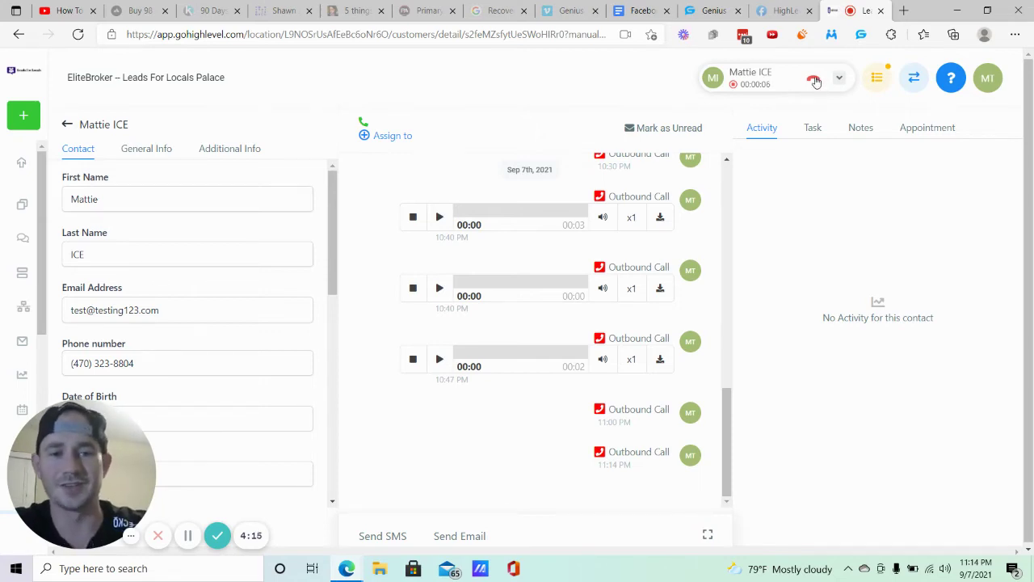
- End the call with the second contact and log it as No Answer
click(814, 81)
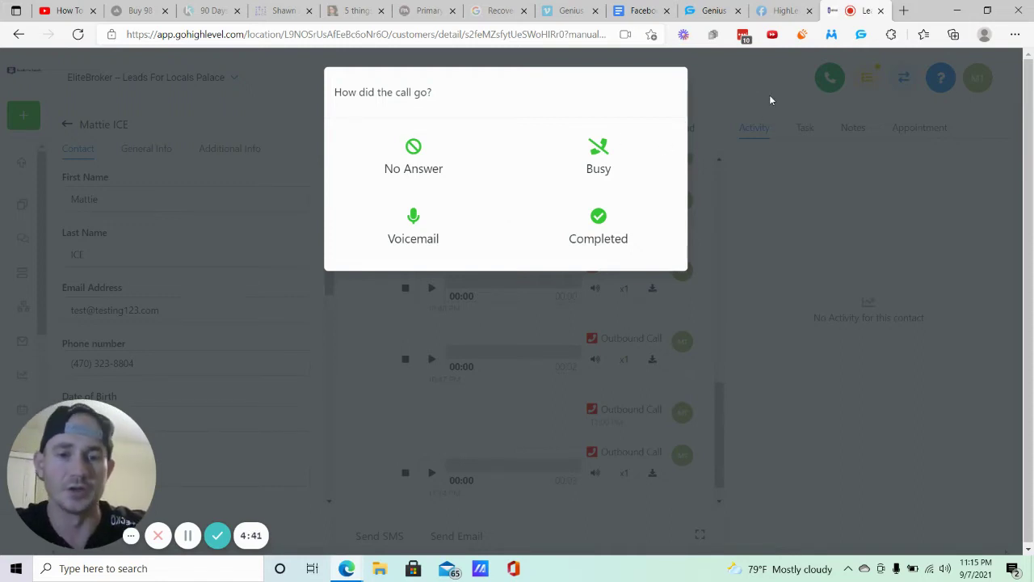
click(393, 157)
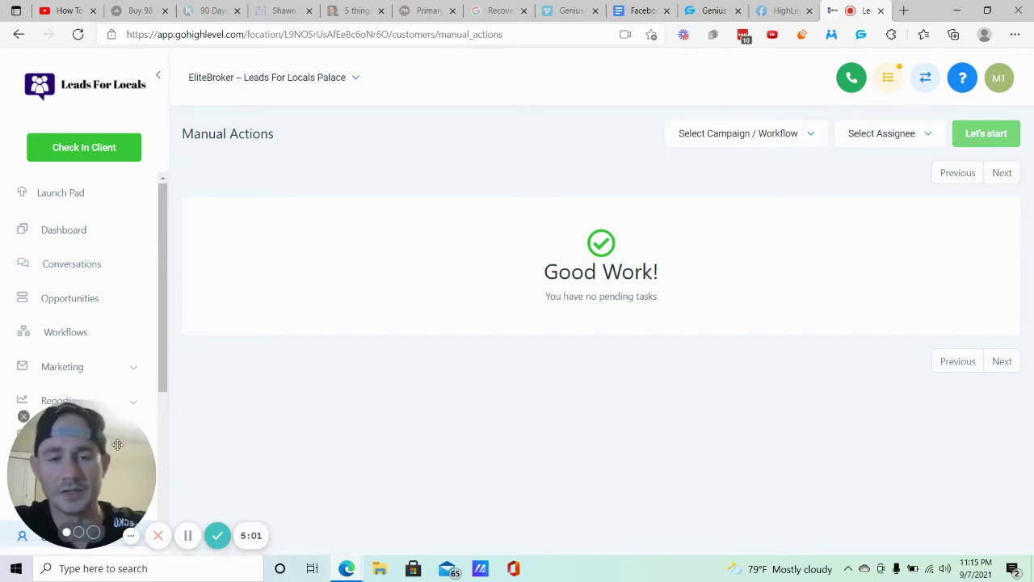
- View the account's tag settings and the form for creating a new tag, leaving it without adding one
drag(127, 455, 275, 449)
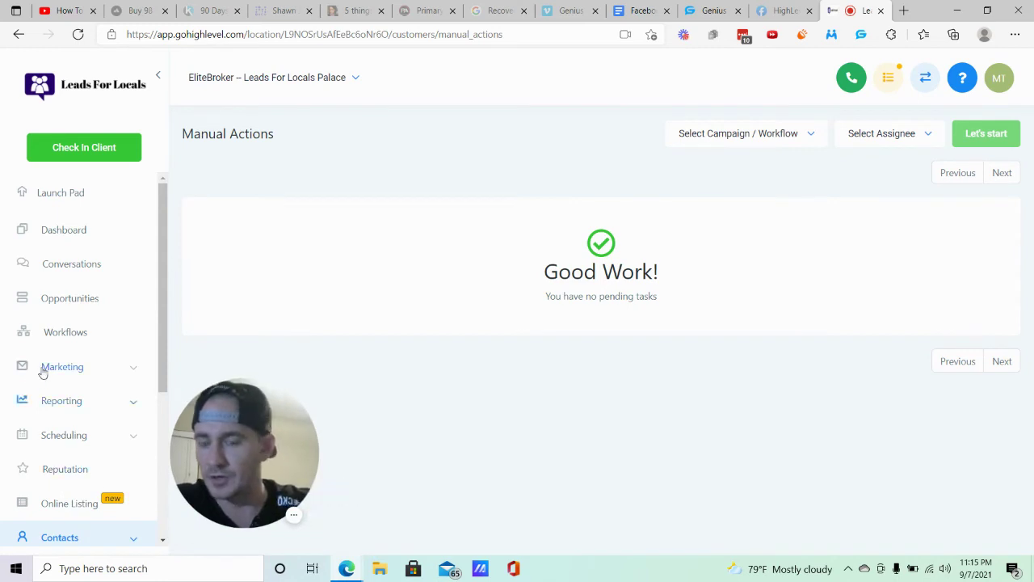
scroll(39, 363, down, 3)
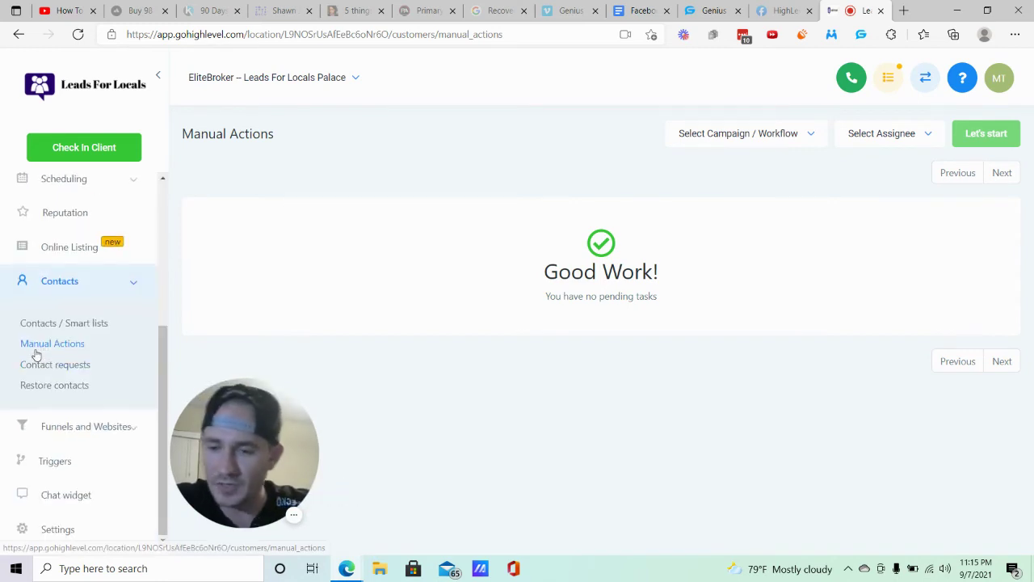
click(58, 530)
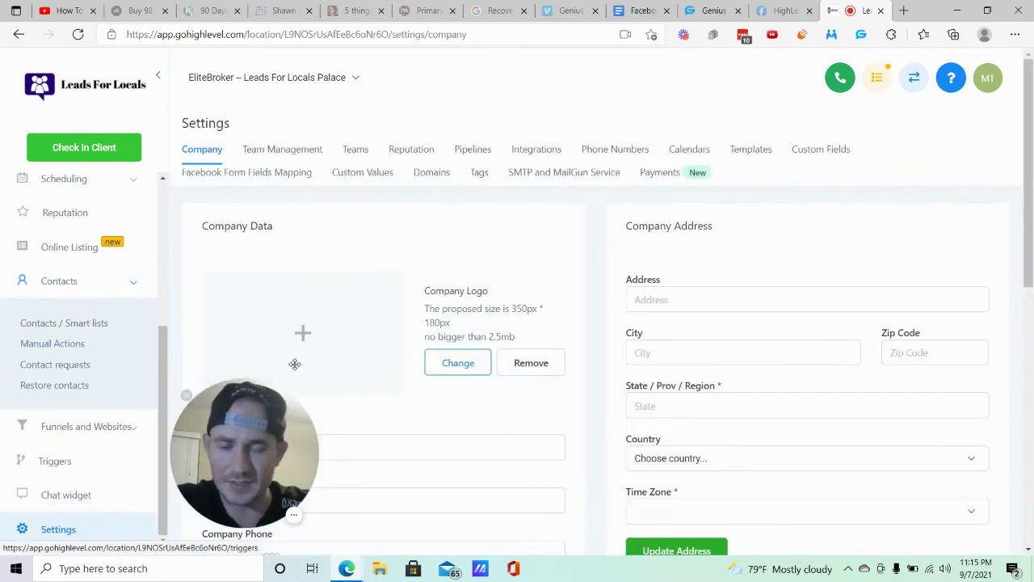
click(480, 174)
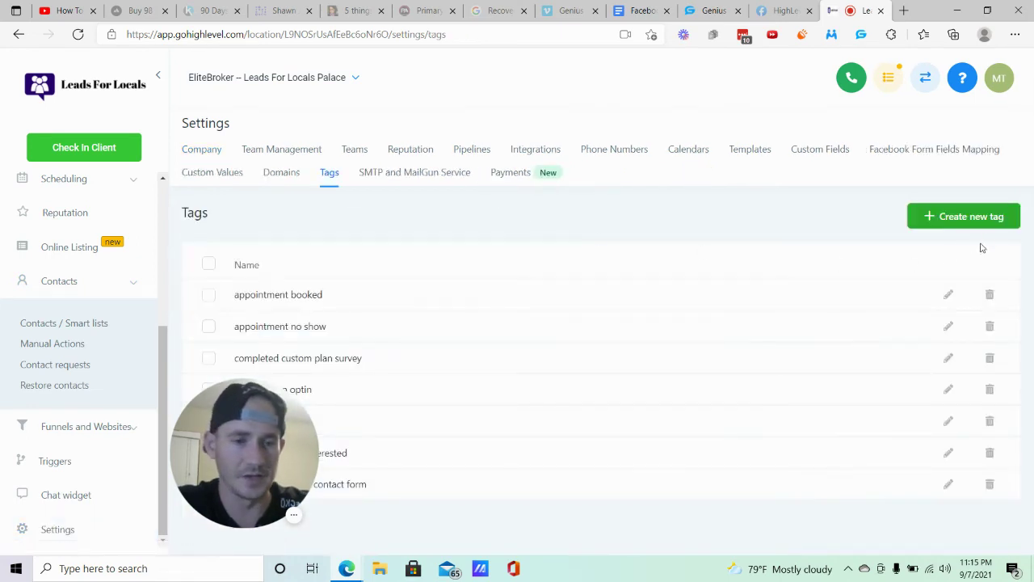
click(974, 218)
click(361, 137)
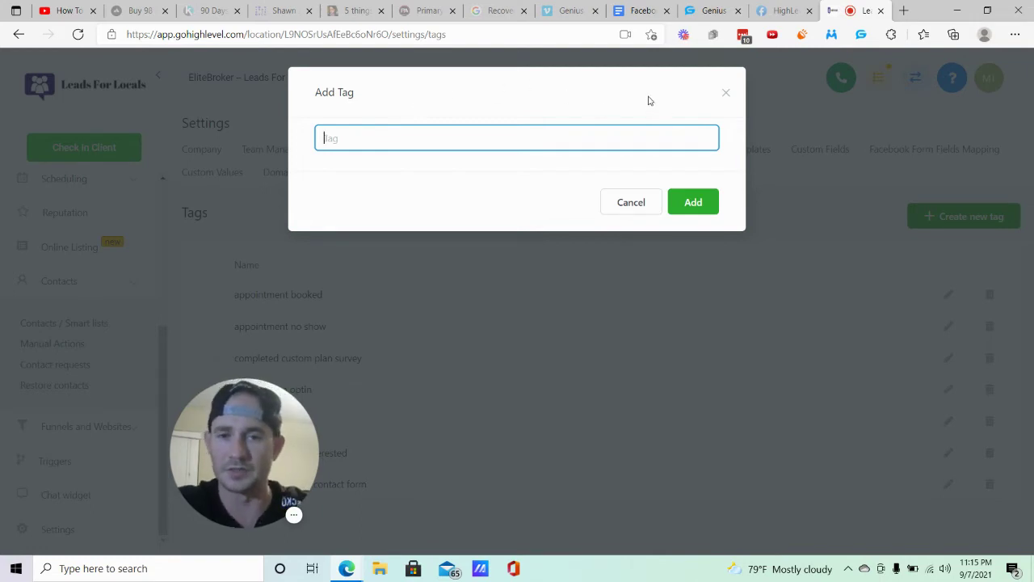
click(726, 93)
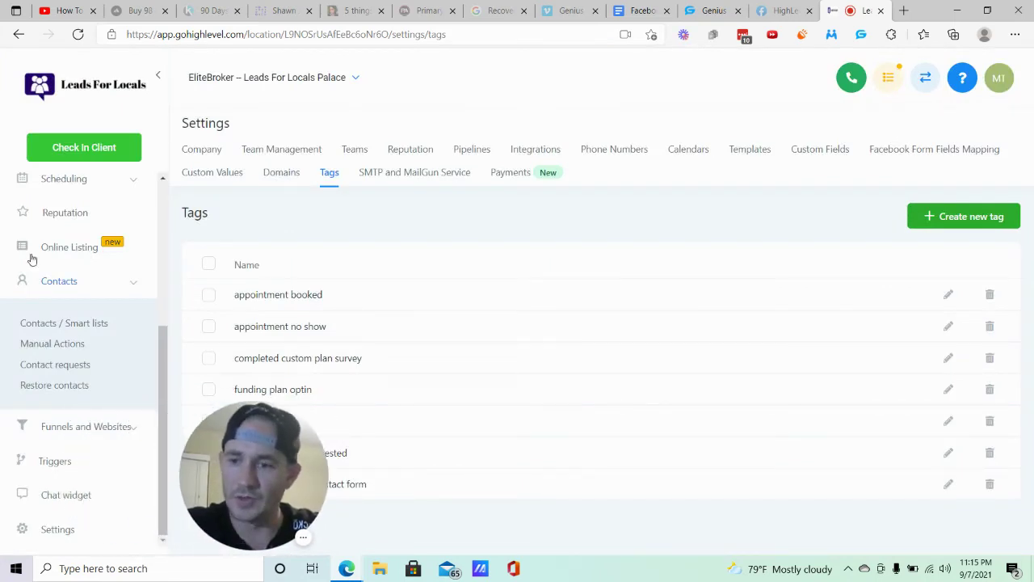
- Create a new workflow using the Start from scratch template
scroll(100, 254, up, 2)
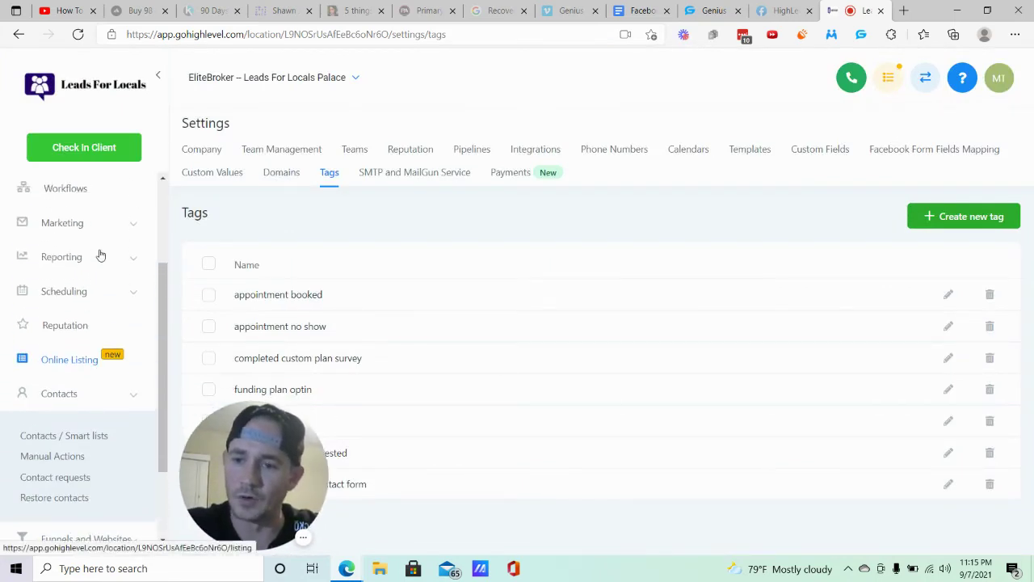
click(65, 193)
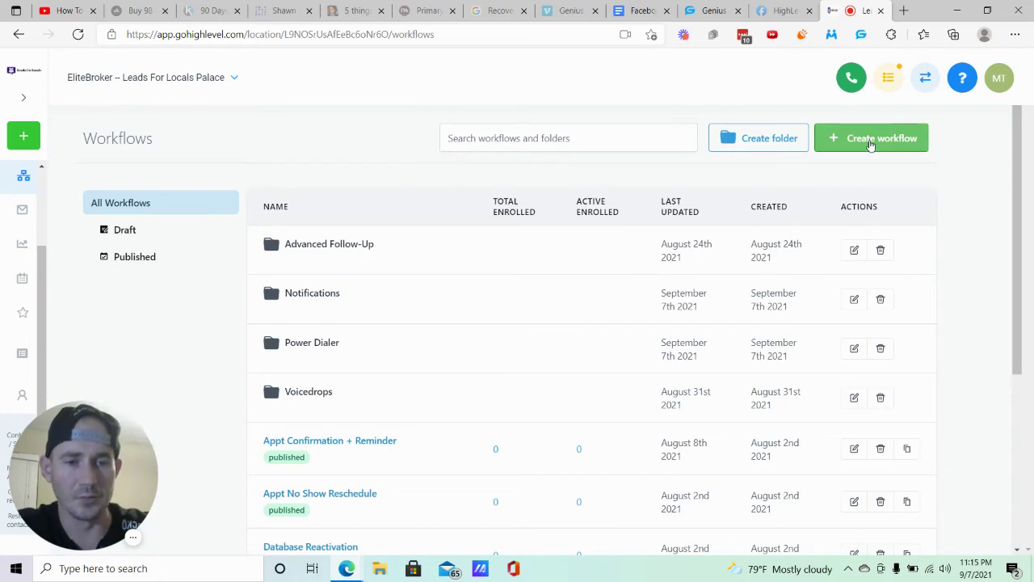
click(870, 143)
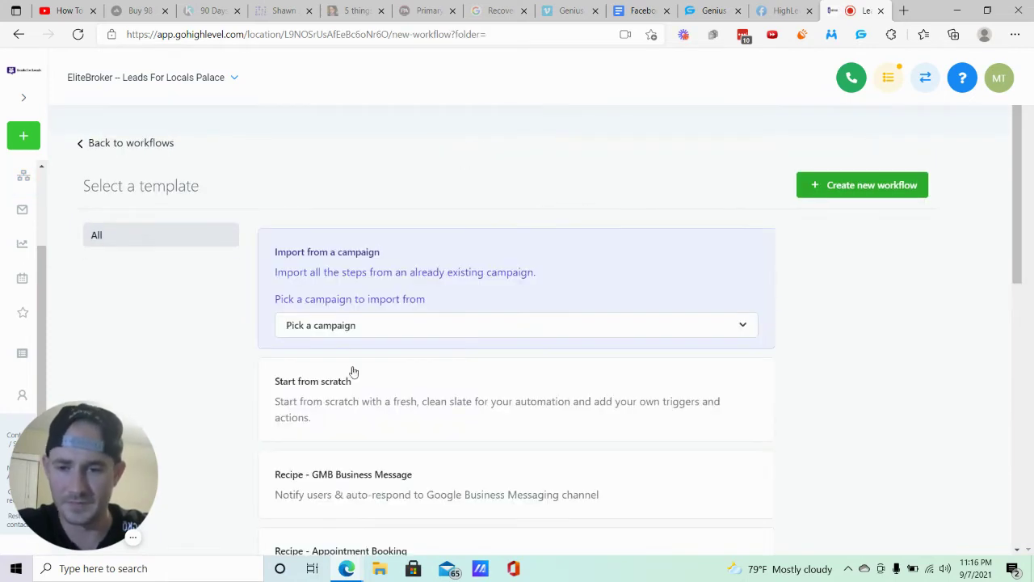
click(348, 401)
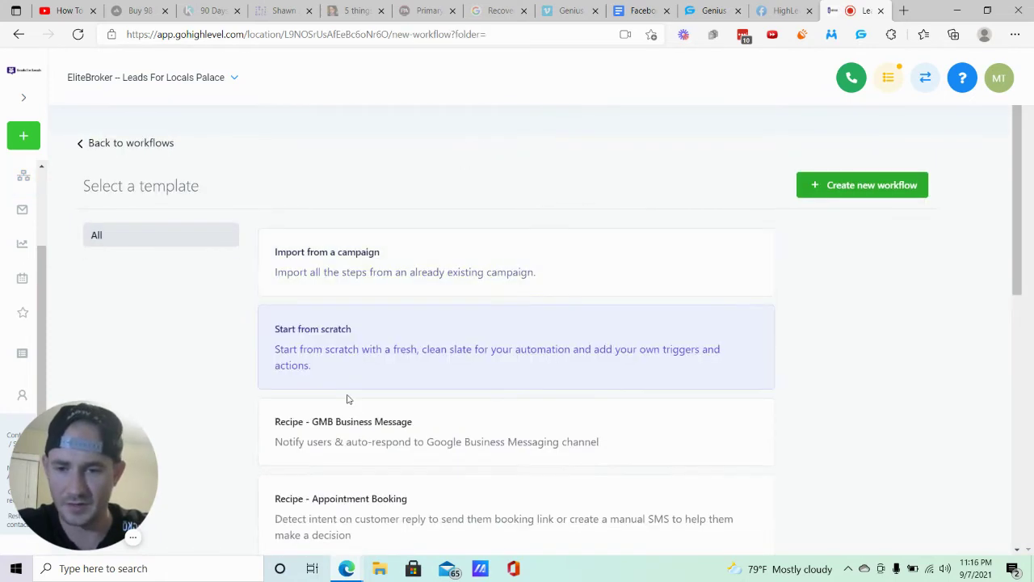
click(853, 189)
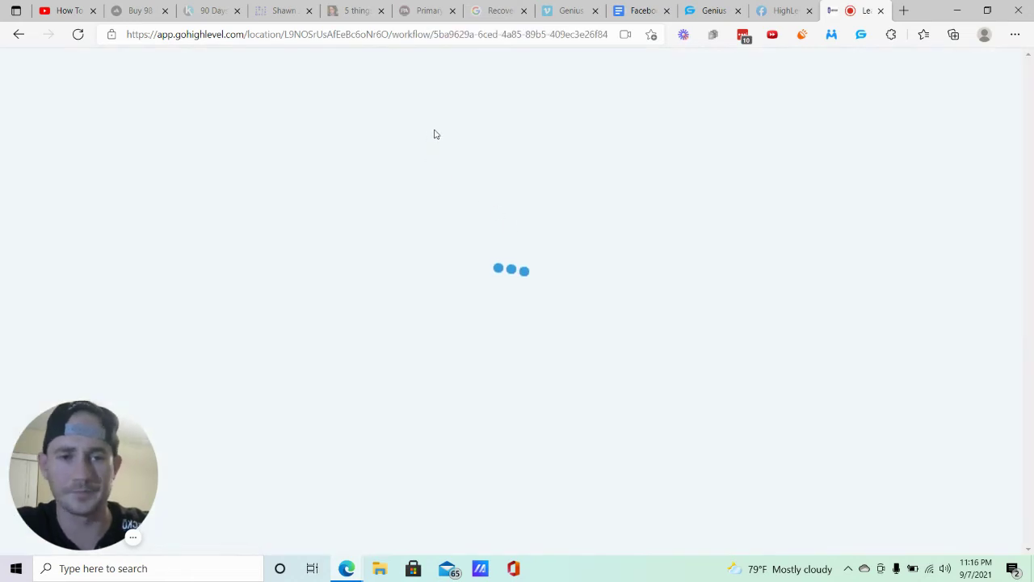
- Rename the new workflow as "test 2 power dialer"
double_click(521, 67)
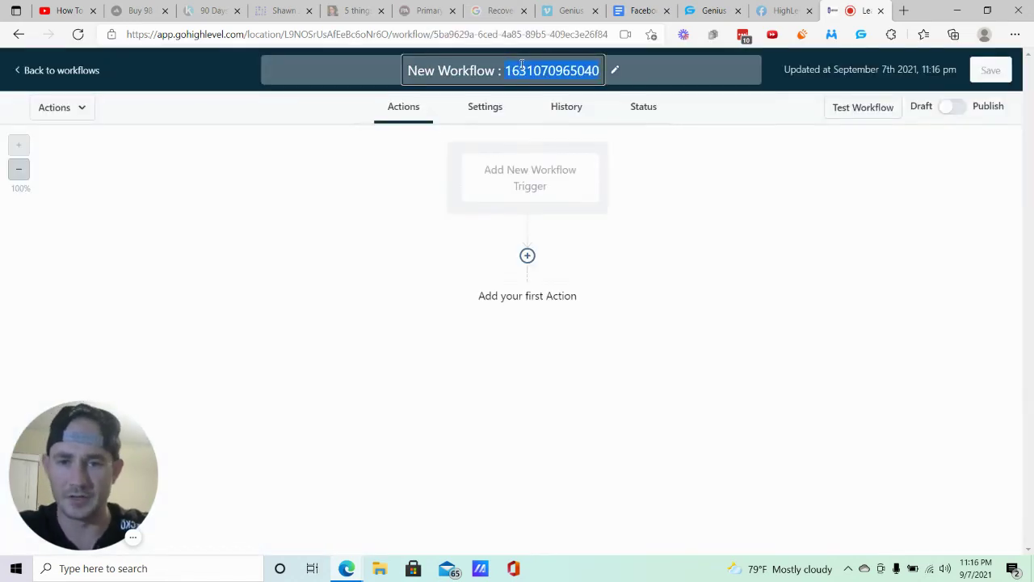
text(test 2)
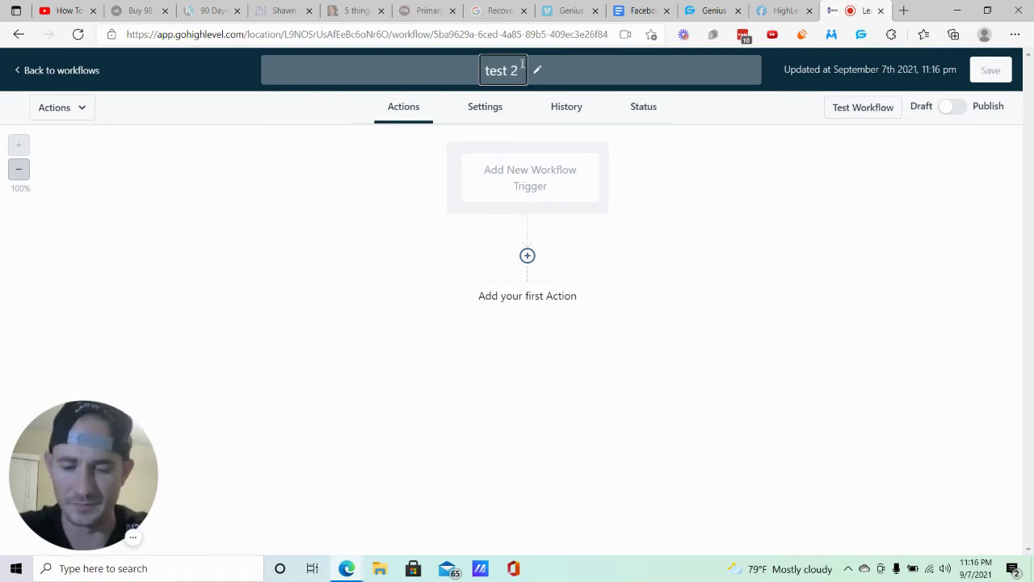
text( power)
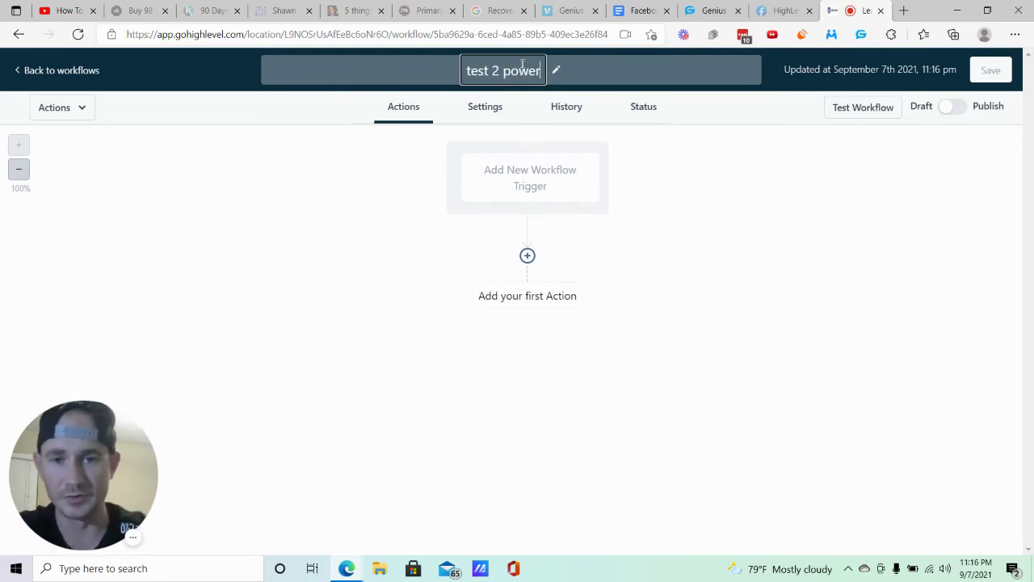
text( dialer)
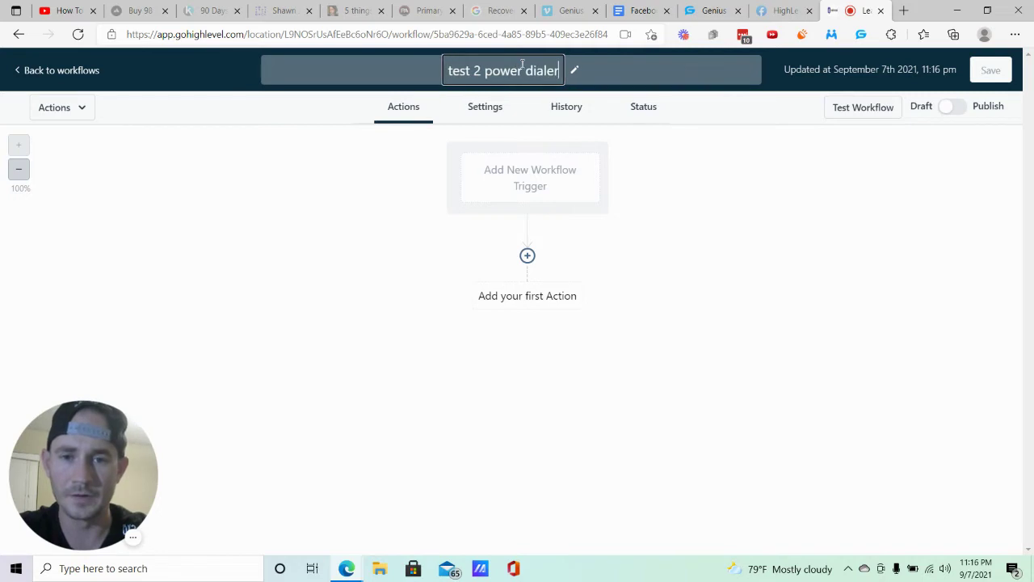
click(654, 87)
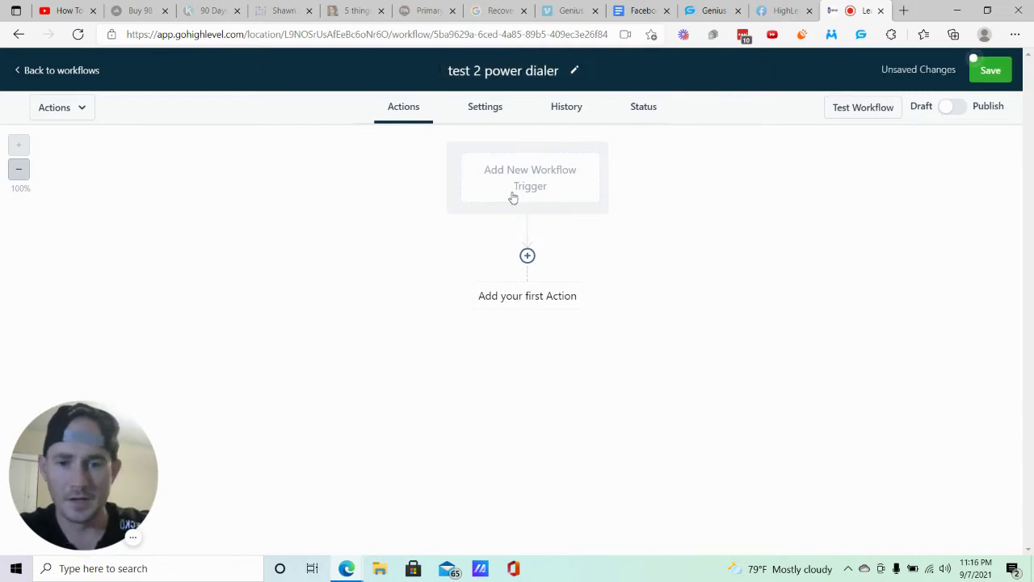
- Add a new workflow trigger of the kind Contact Tag
click(544, 178)
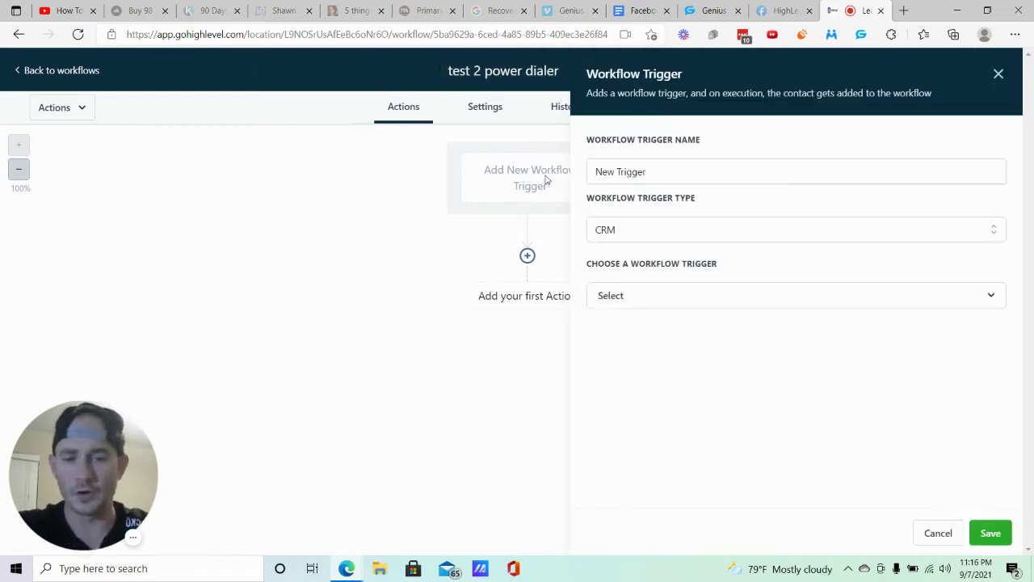
click(633, 297)
scroll(679, 396, down, 3)
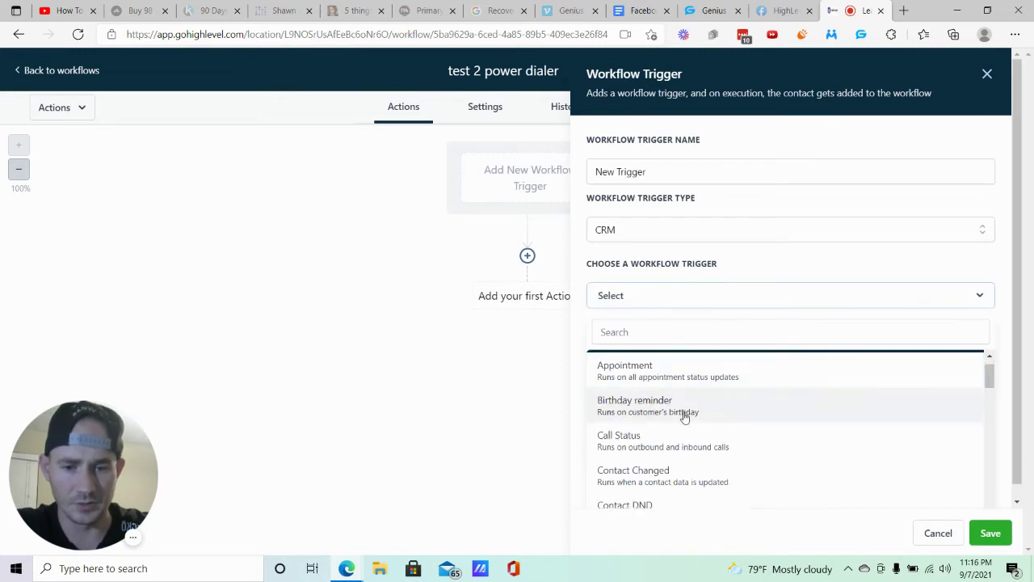
click(635, 462)
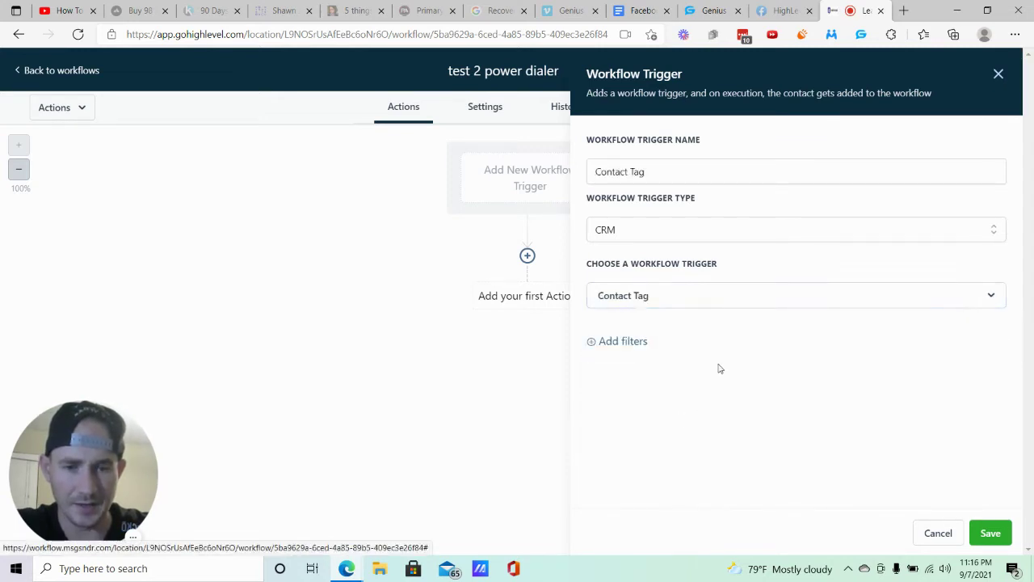
- Filter the Contact Tag trigger by Tag Added with the tag "power dialer" and save the trigger
click(618, 342)
click(636, 363)
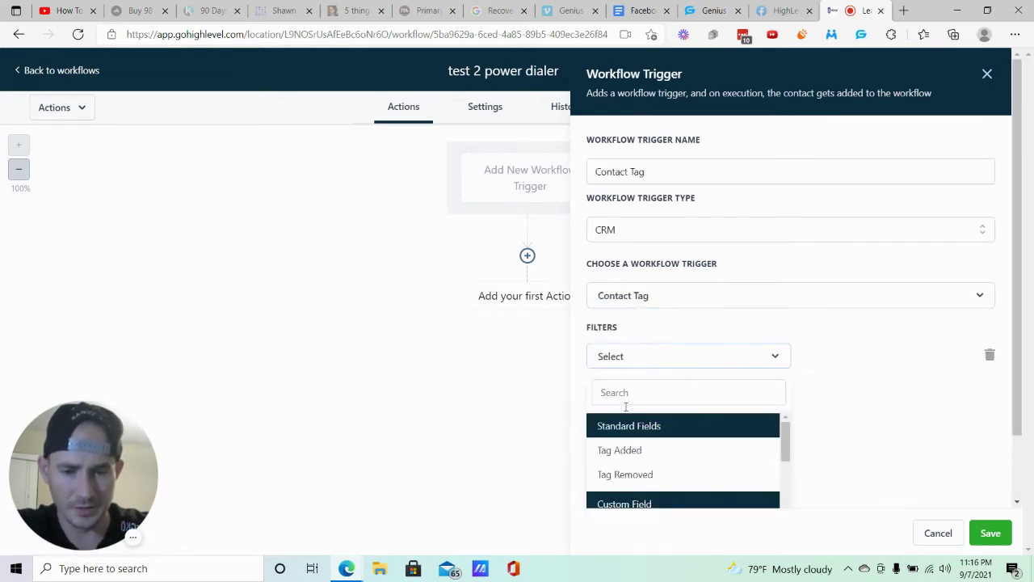
click(611, 450)
click(884, 363)
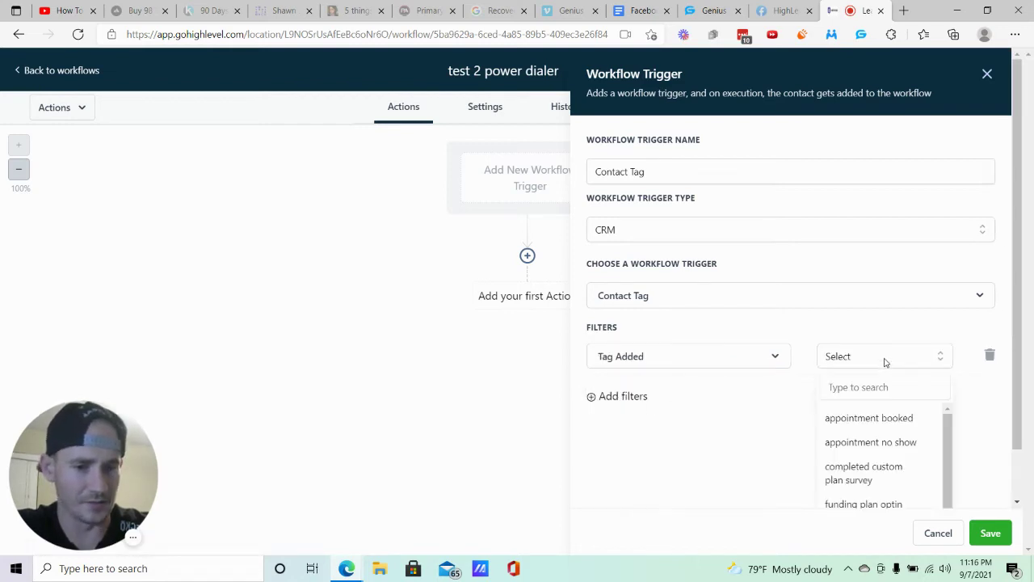
scroll(873, 440, down, 3)
click(851, 480)
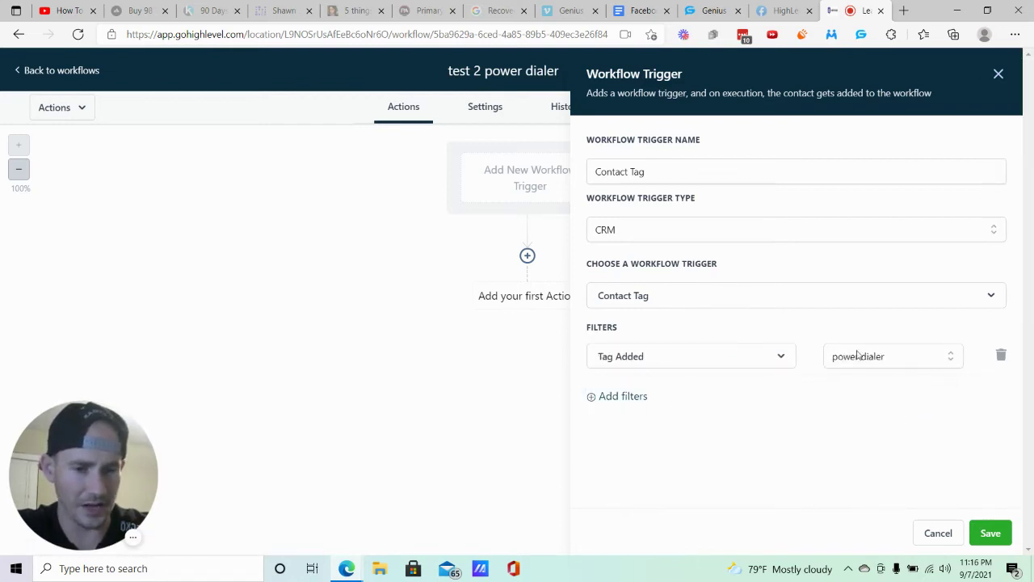
click(988, 533)
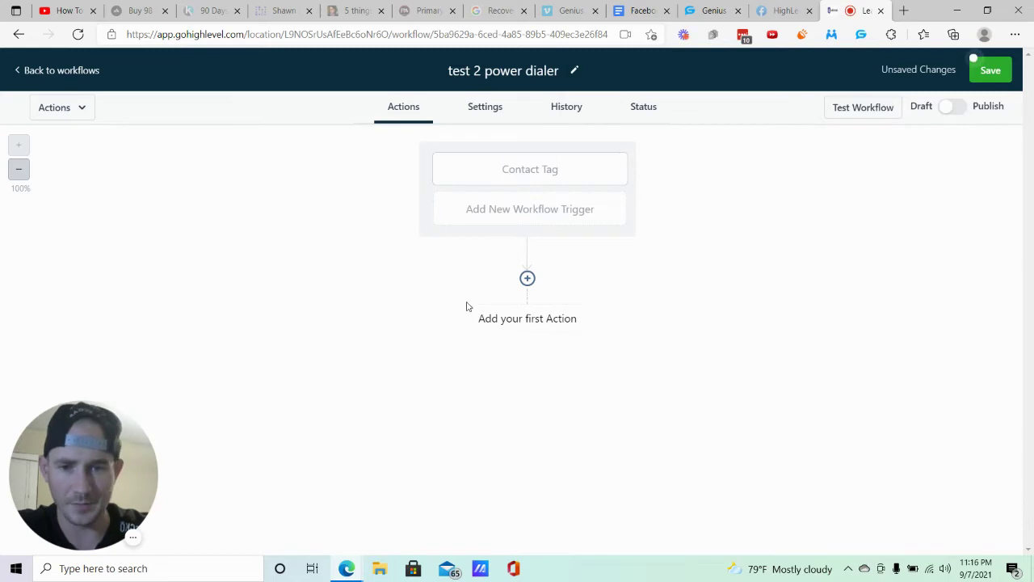
- Add a Manual Call action below the Contact Tag trigger and save the action
click(526, 278)
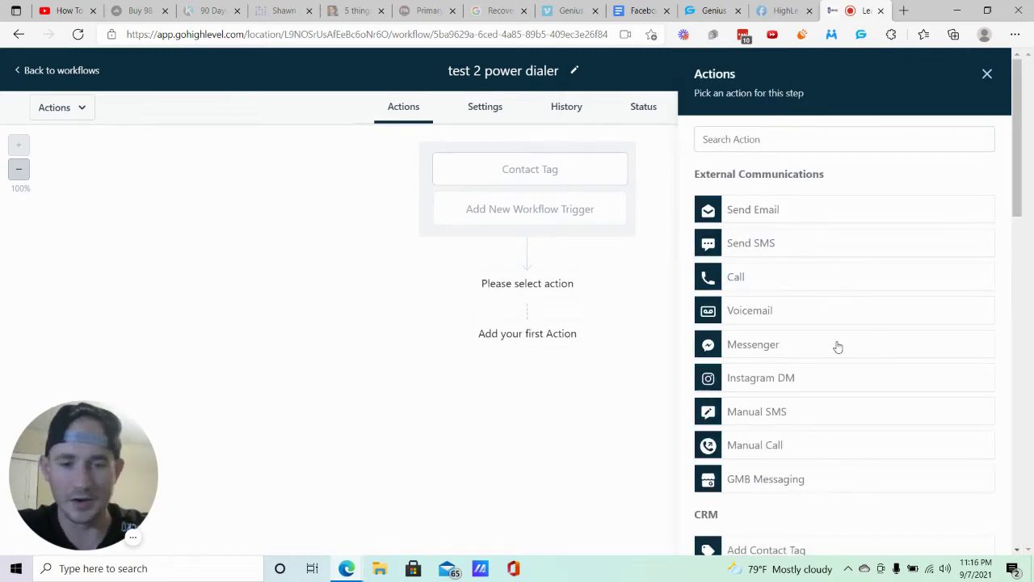
click(750, 447)
click(993, 533)
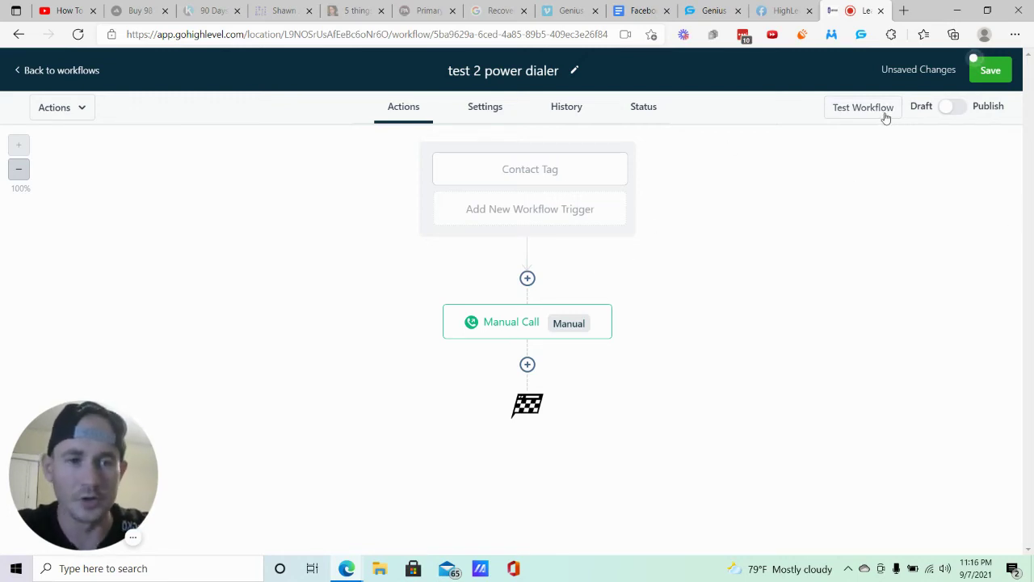
- Switch the "test 2 power dialer" workflow from Draft to Publish and save it
click(954, 108)
click(989, 81)
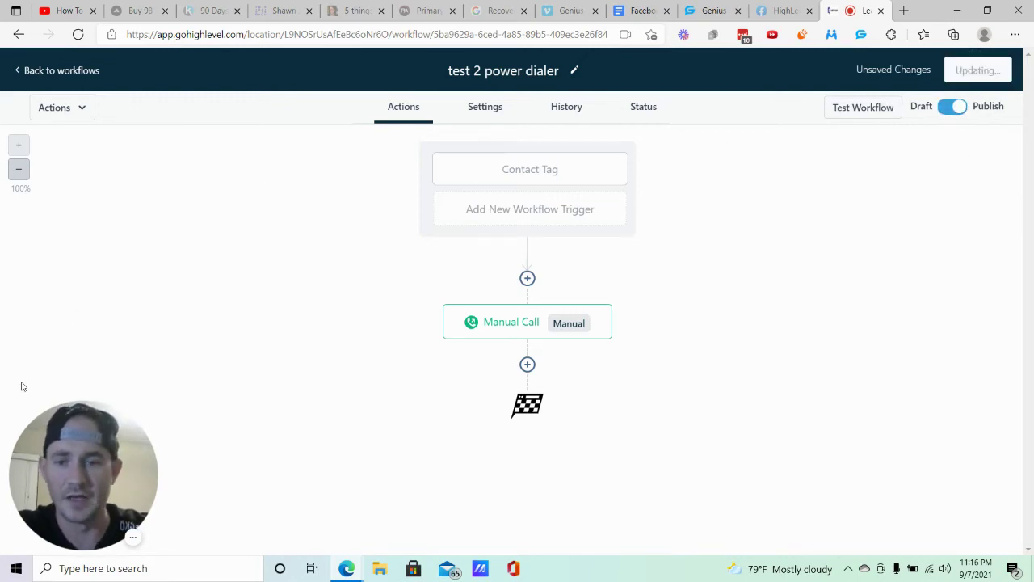
drag(110, 471, 236, 460)
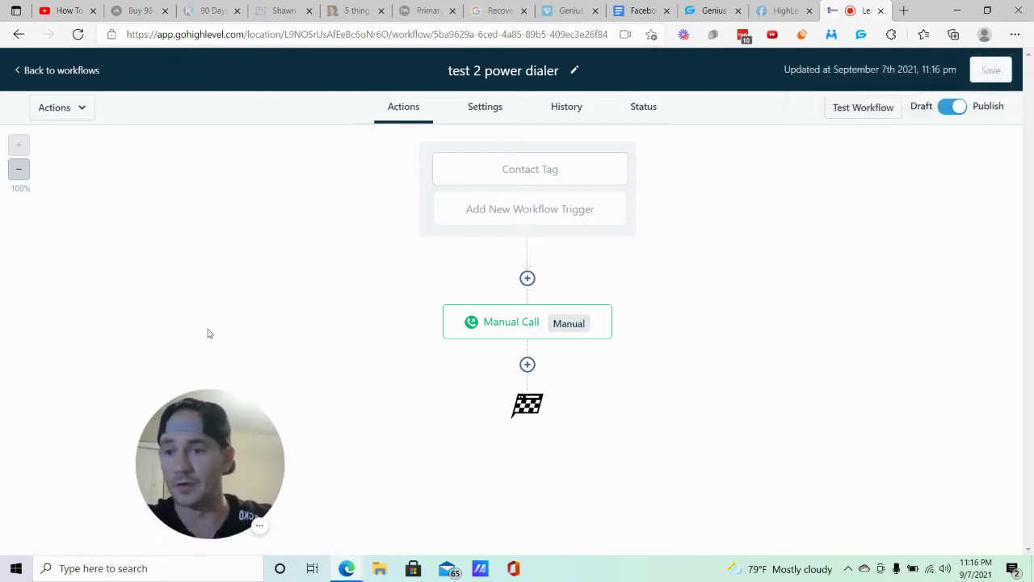
- Leave the workflow editor and open the Contacts smart list
click(74, 73)
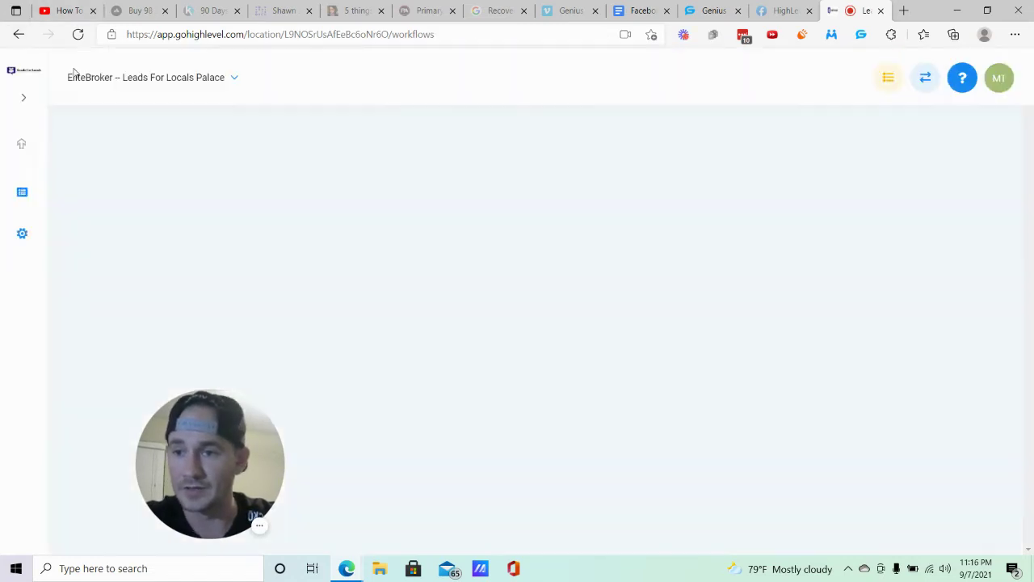
scroll(8, 366, down, 2)
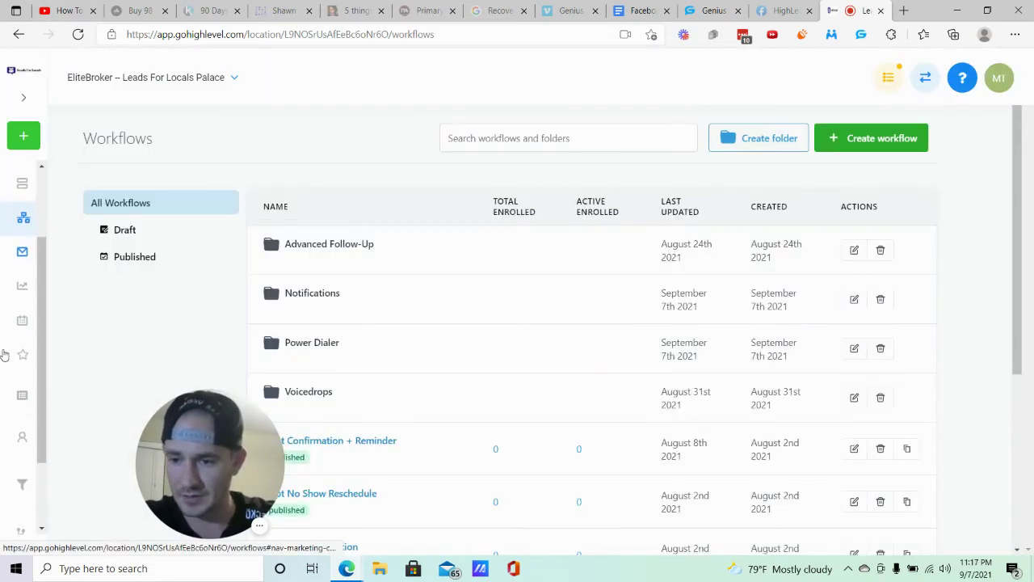
click(19, 435)
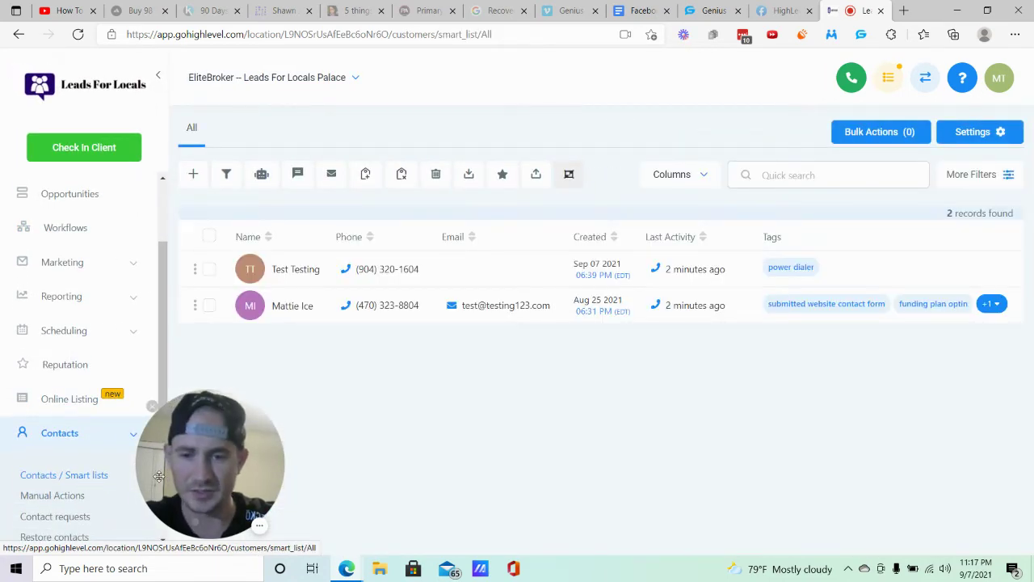
drag(226, 426, 116, 428)
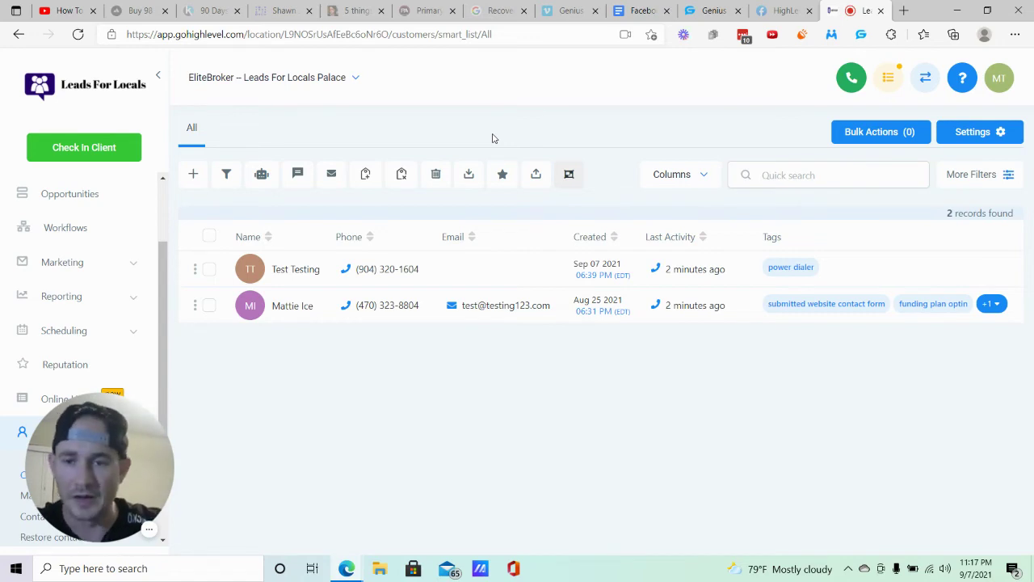
- Select all contacts and add them all at once to the Power Dialer workflow with the description "test"
click(208, 236)
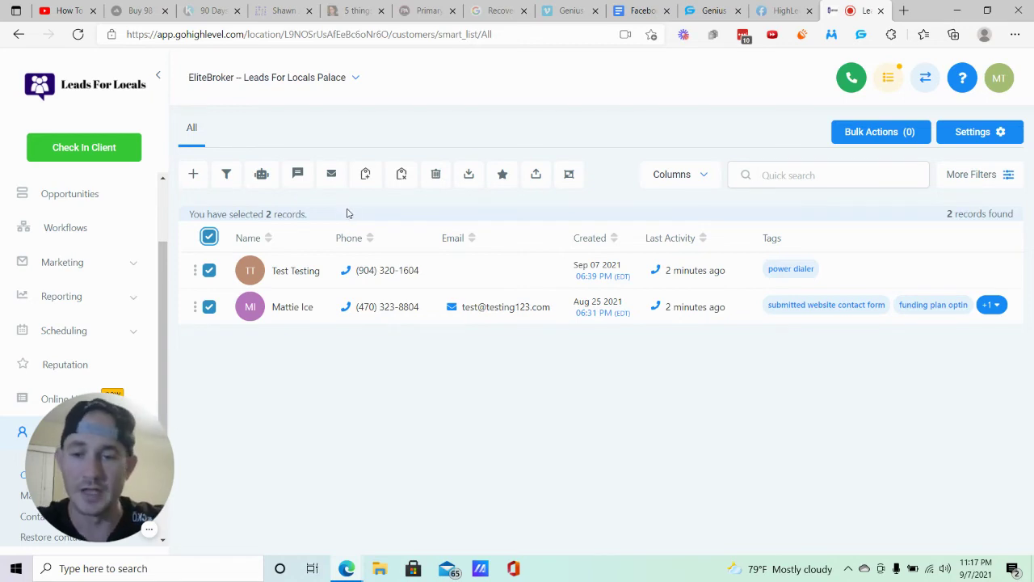
click(262, 174)
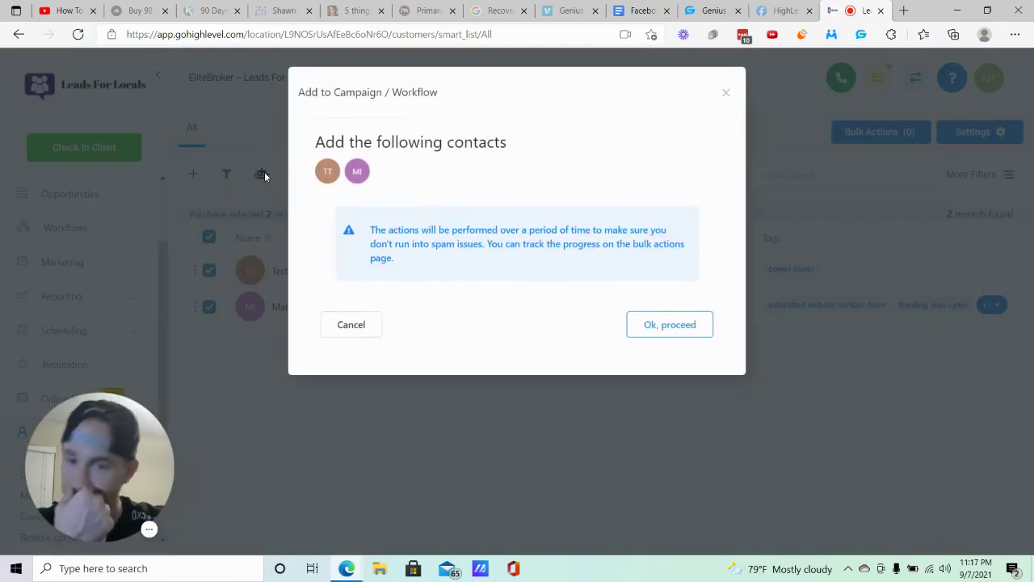
click(665, 326)
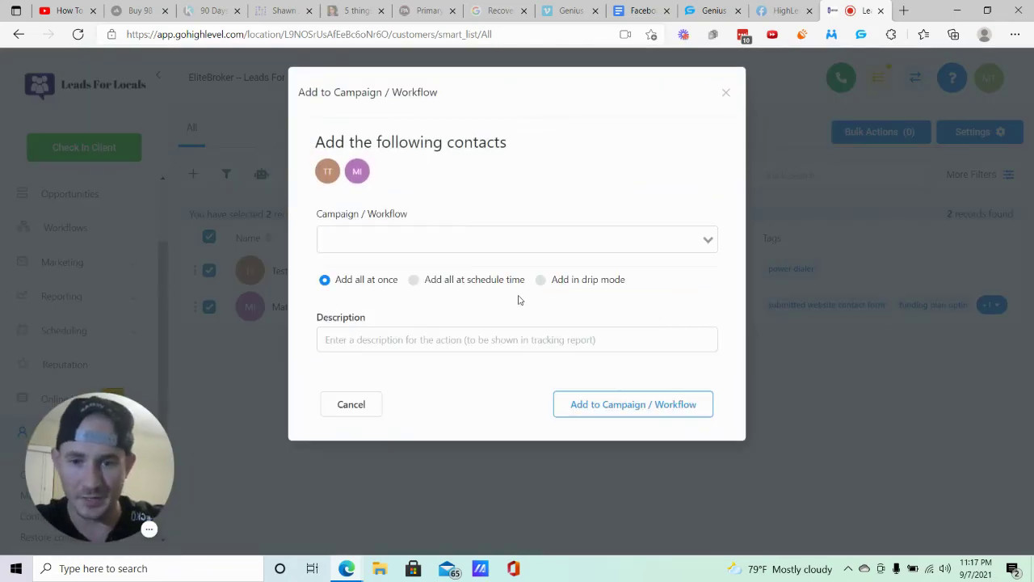
click(405, 244)
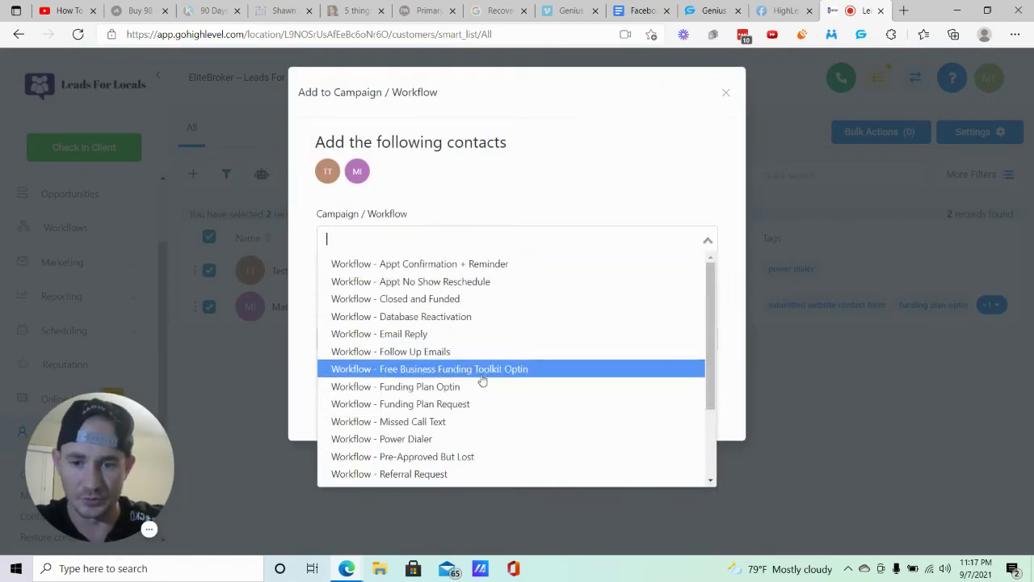
click(410, 441)
click(371, 338)
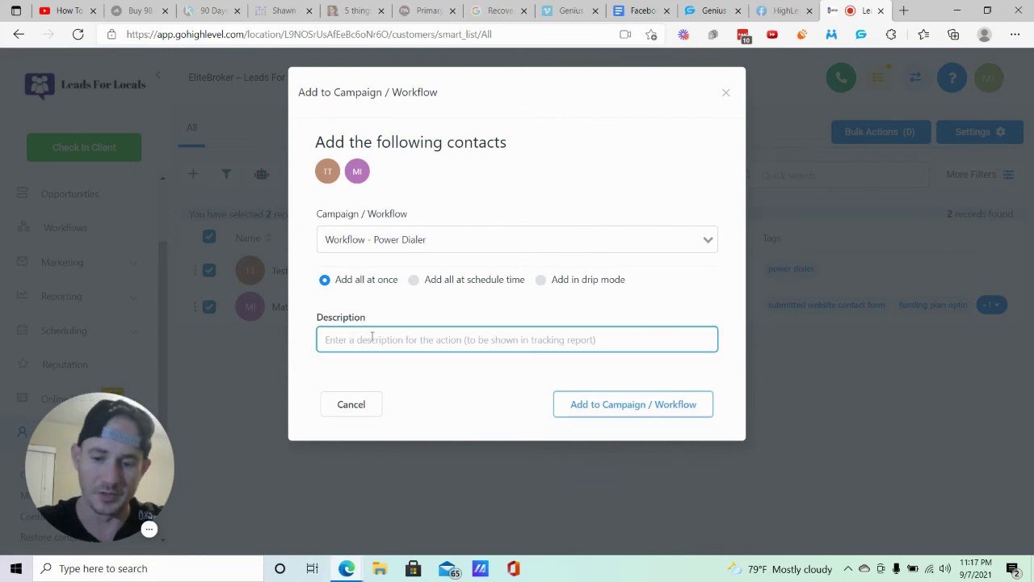
text(test)
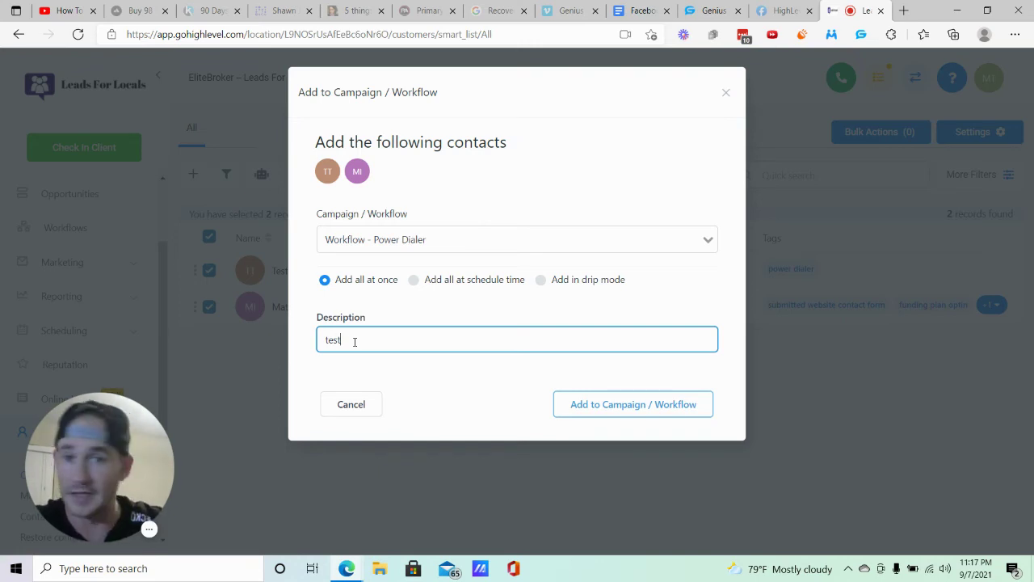
click(602, 409)
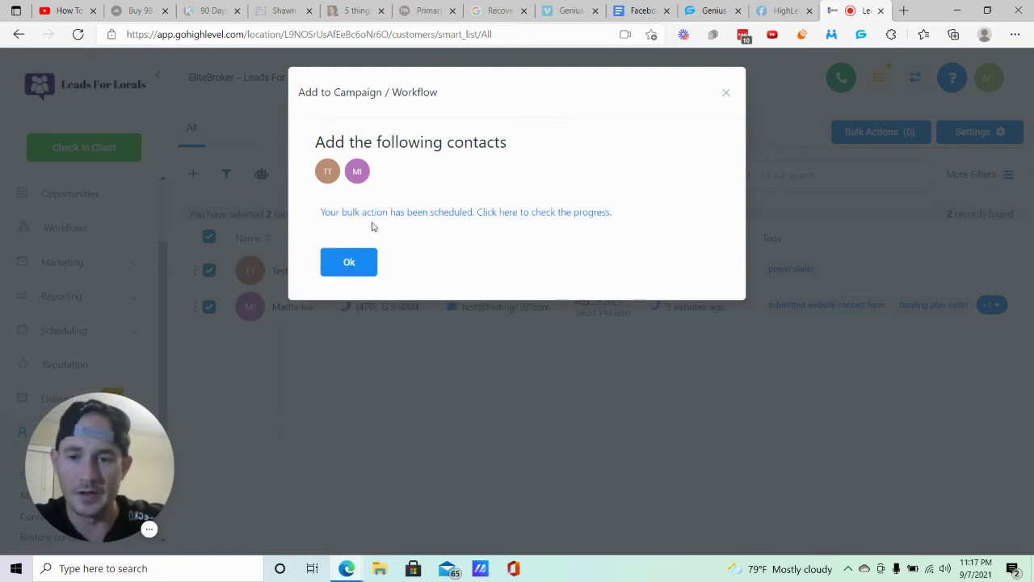
click(367, 260)
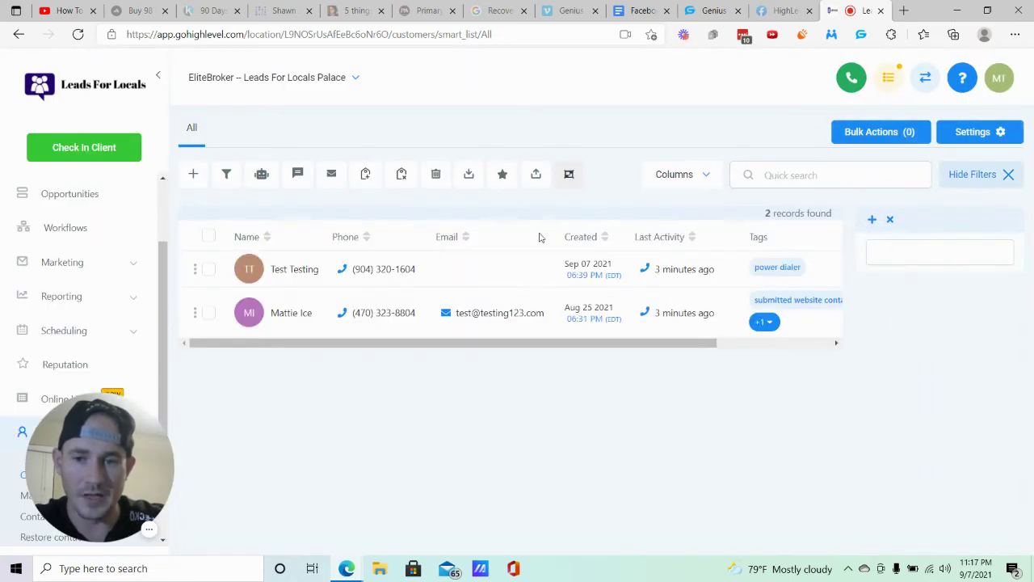
- Check the scheduled bulk actions, reload the page, and return to the Contacts smart list
click(883, 133)
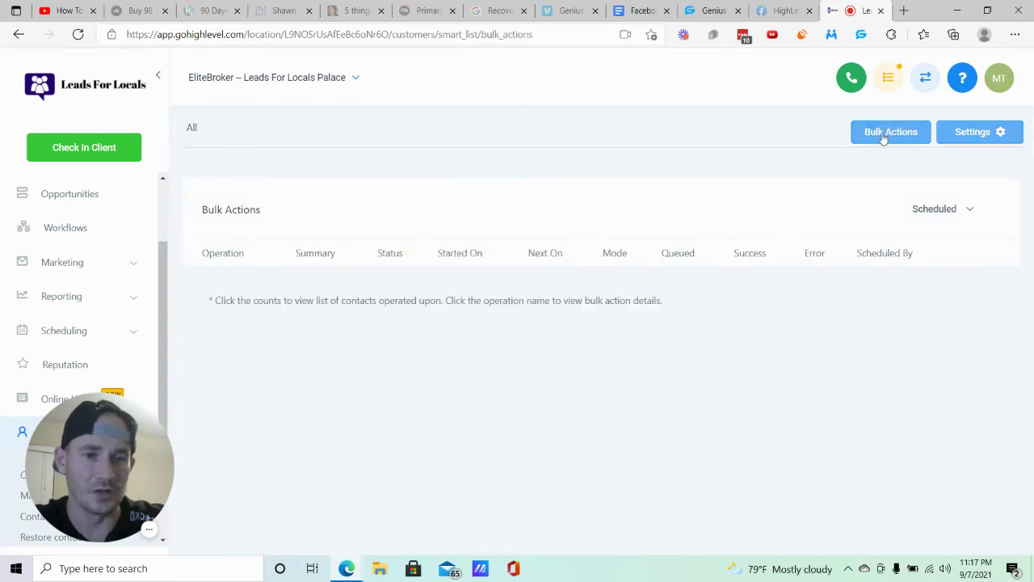
click(77, 34)
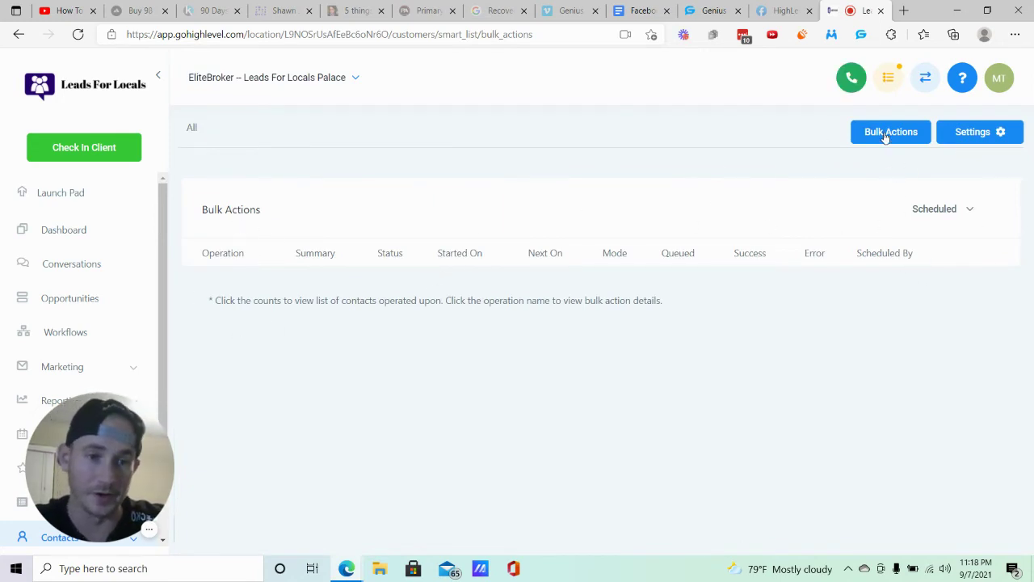
drag(101, 452, 278, 447)
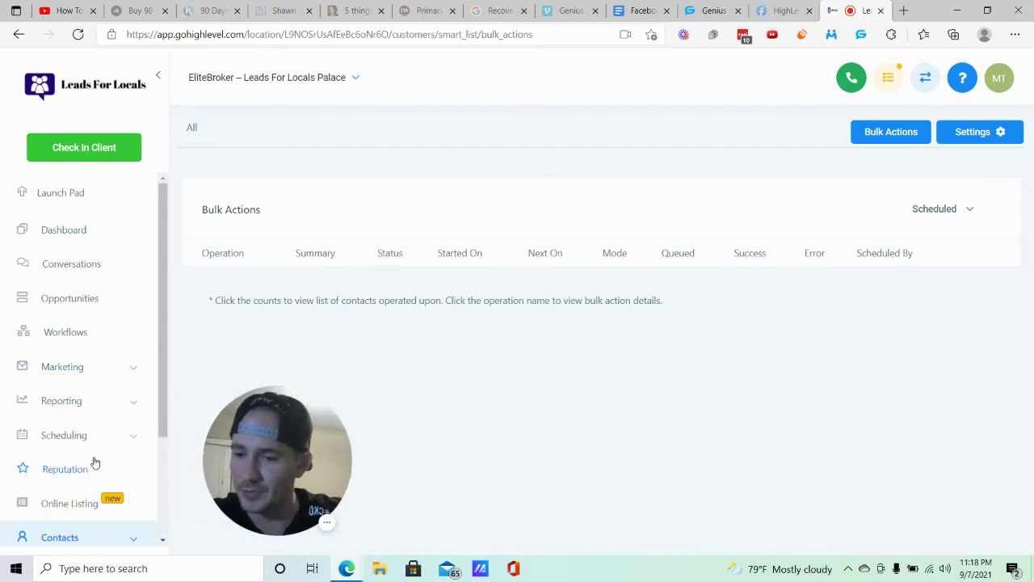
scroll(80, 461, down, 1)
scroll(79, 407, down, 3)
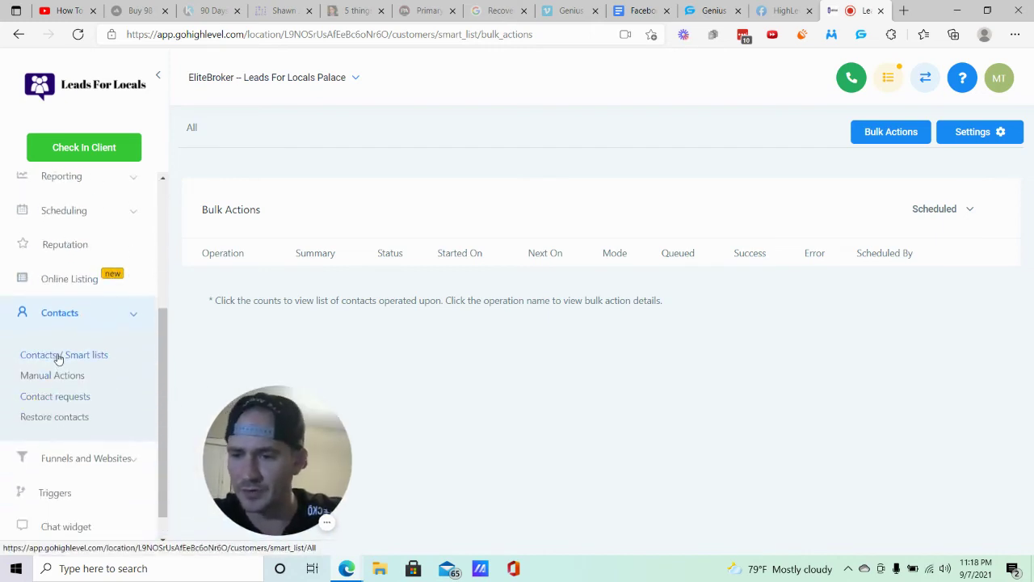
click(29, 354)
drag(237, 440, 92, 453)
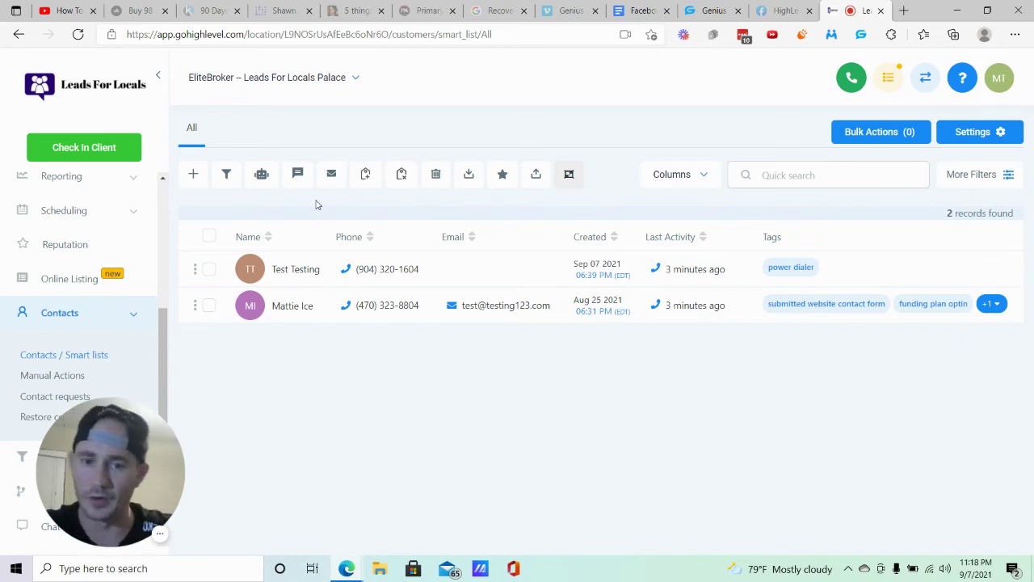
- Open Import Contacts, browse the Downloads folder for a file to upload, and close the import without choosing one
click(537, 174)
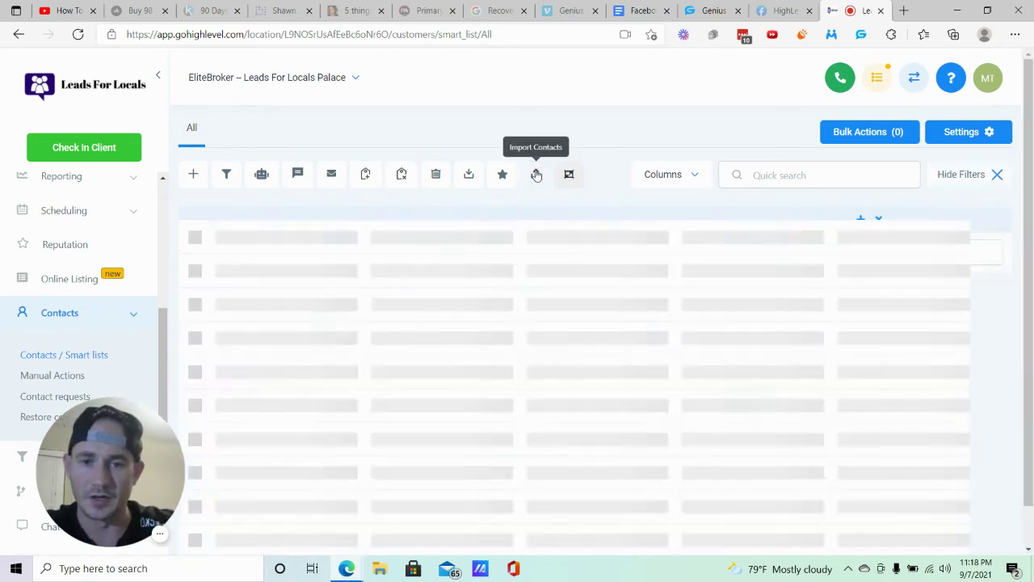
click(536, 174)
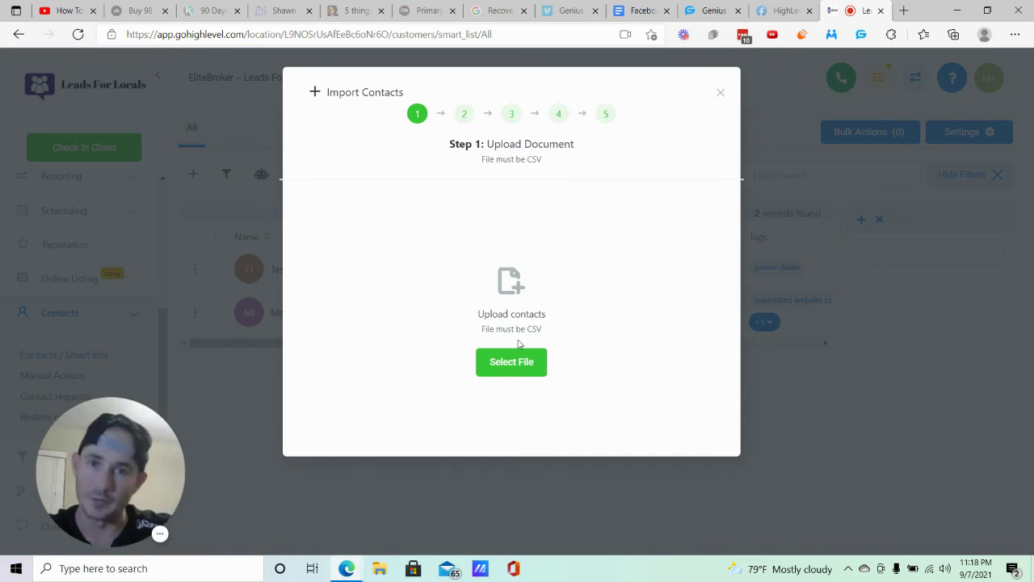
click(520, 369)
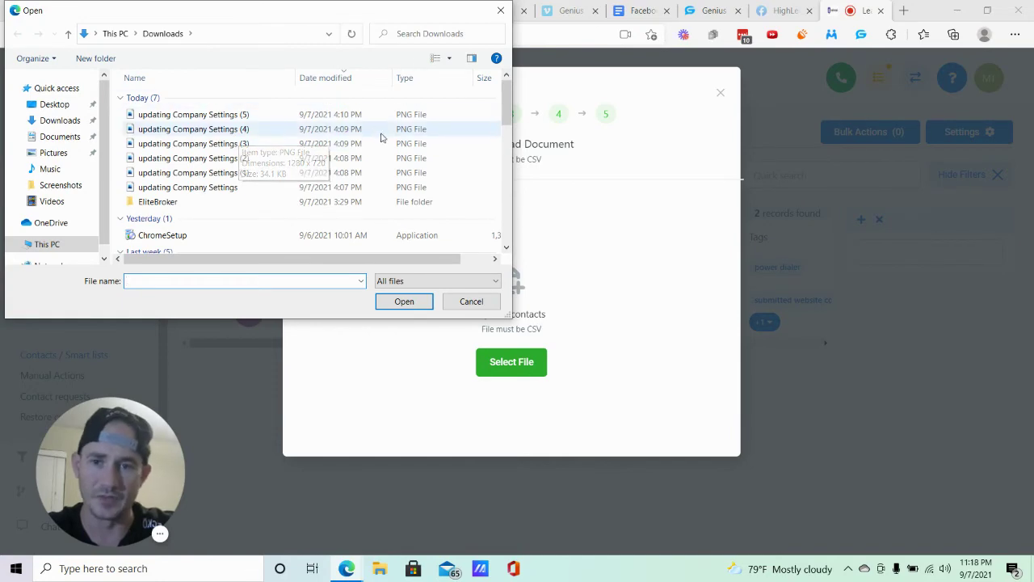
scroll(371, 162, down, 5)
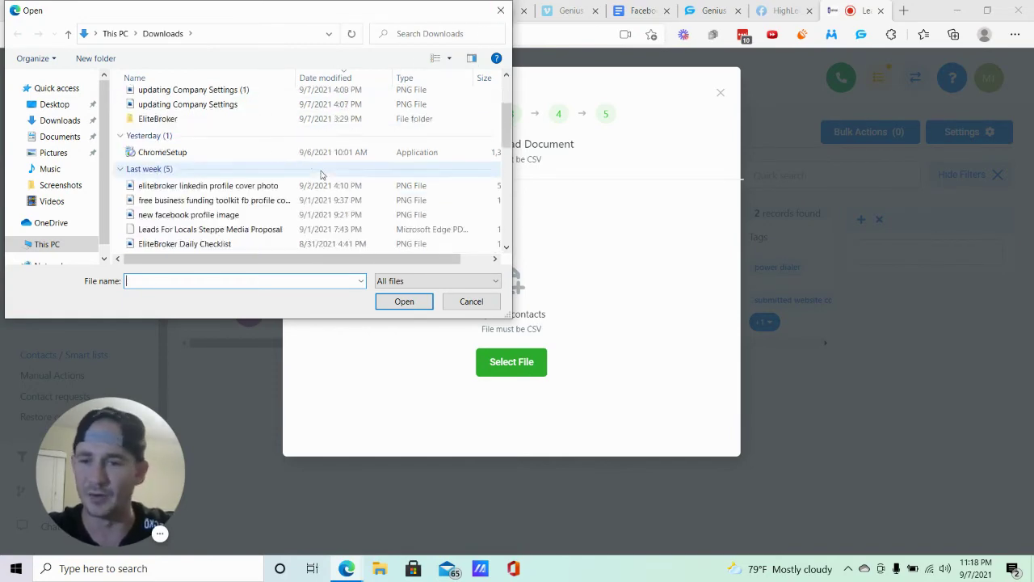
scroll(222, 170, up, 1)
scroll(234, 170, down, 4)
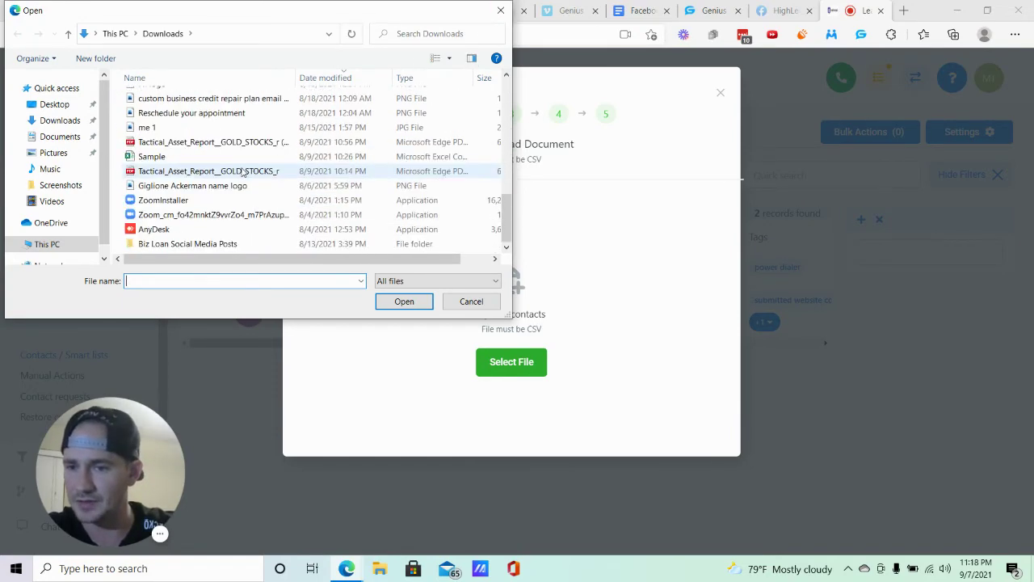
click(501, 9)
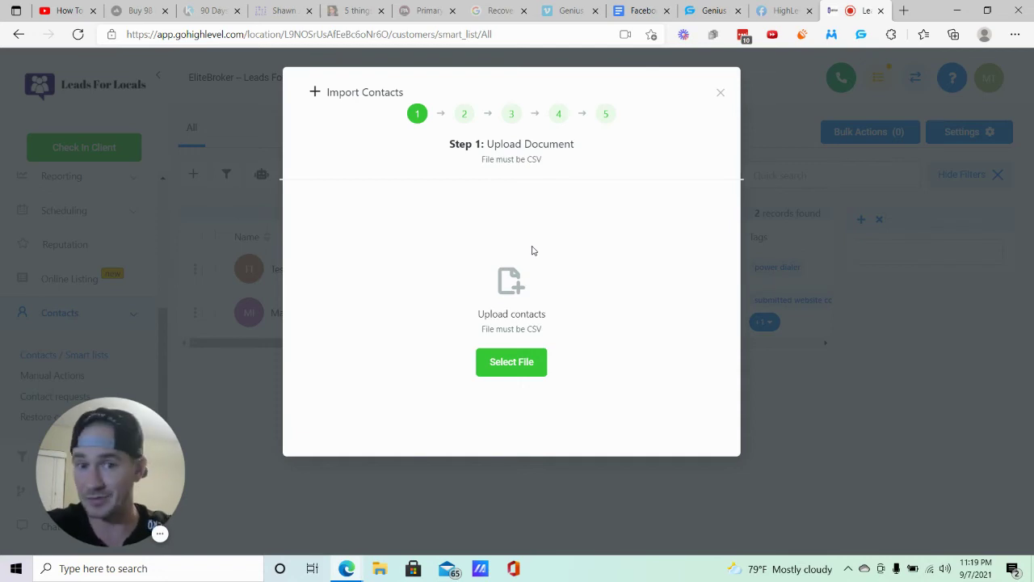
click(720, 93)
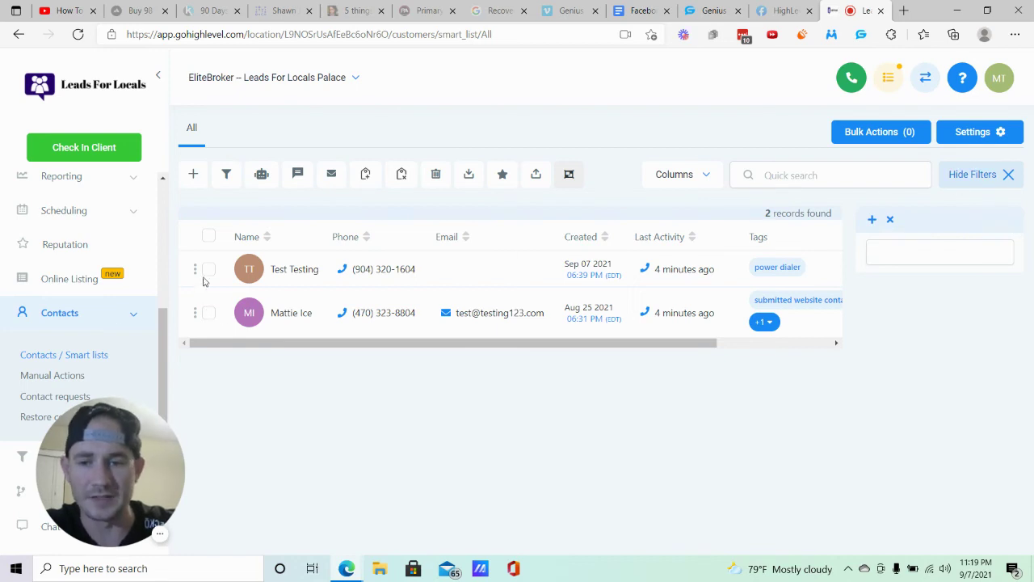
- Examine the fields available for filtering contacts, such as Pipeline Stage and Tag, and close the list
click(942, 252)
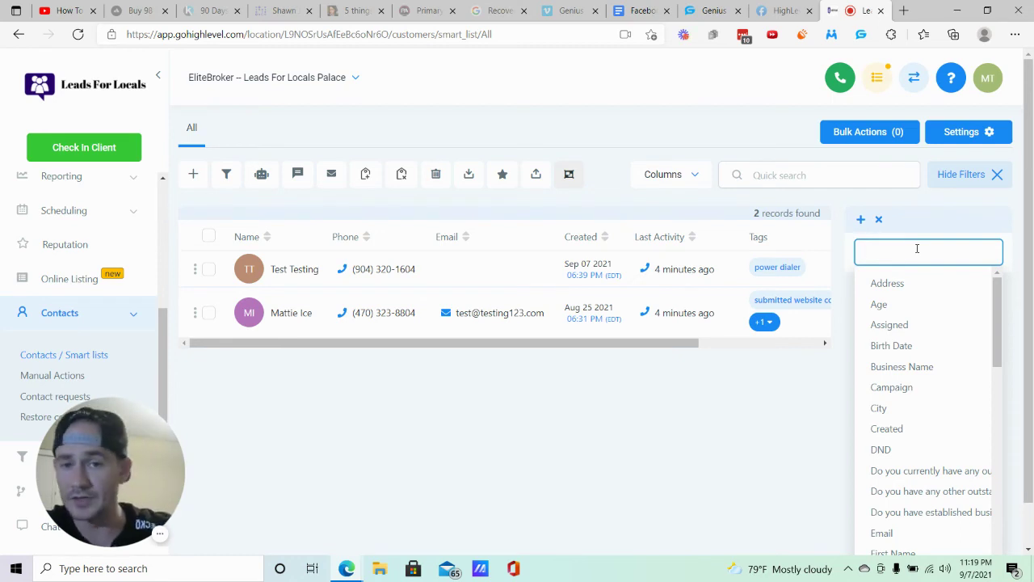
scroll(930, 335, down, 6)
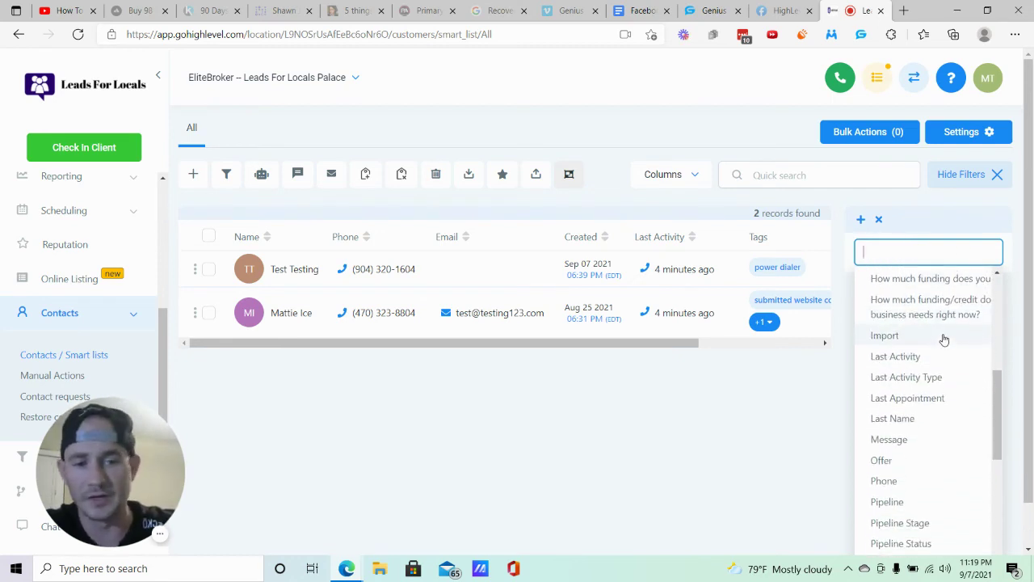
scroll(921, 336, up, 5)
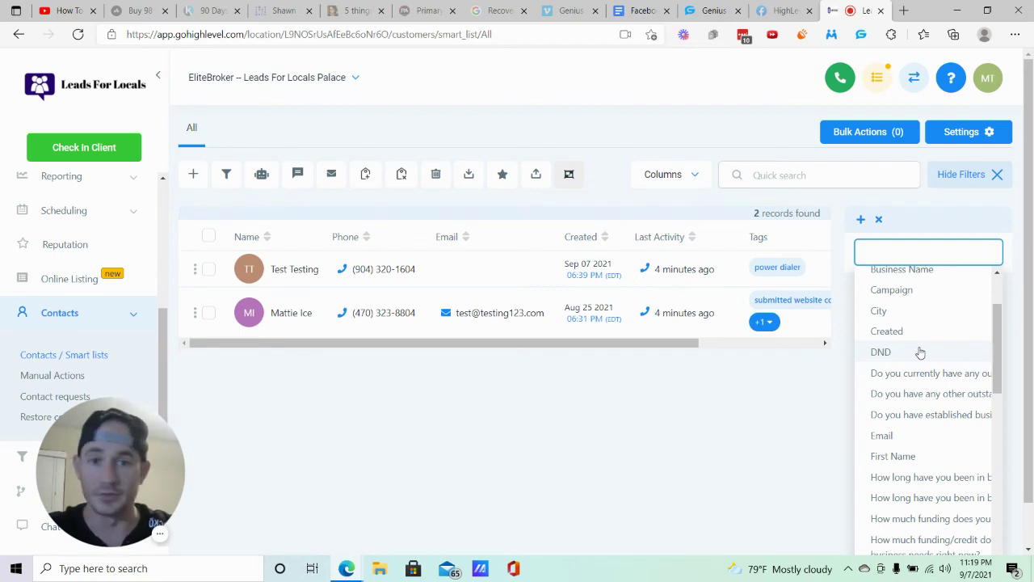
scroll(919, 353, down, 6)
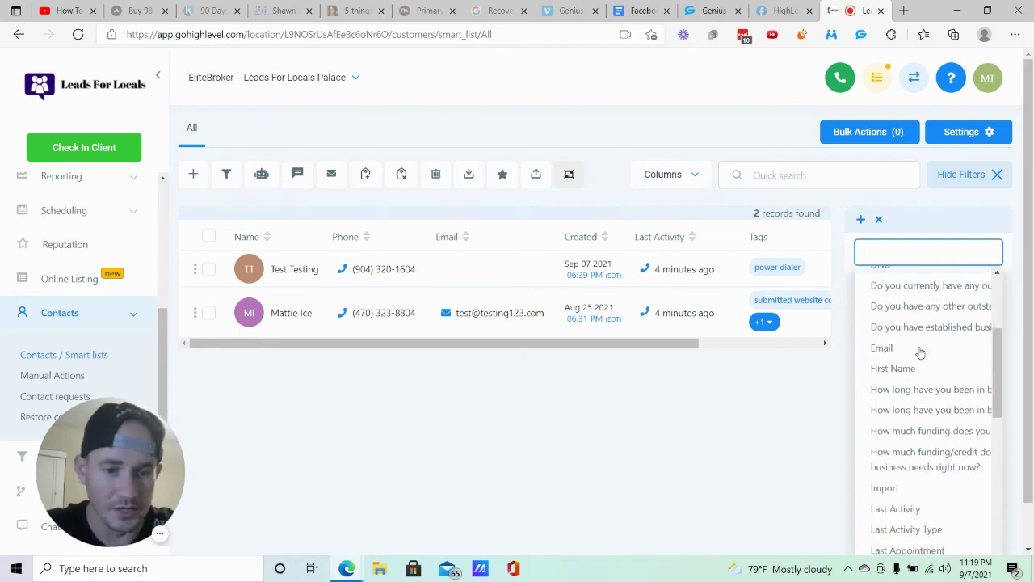
scroll(919, 359, down, 1)
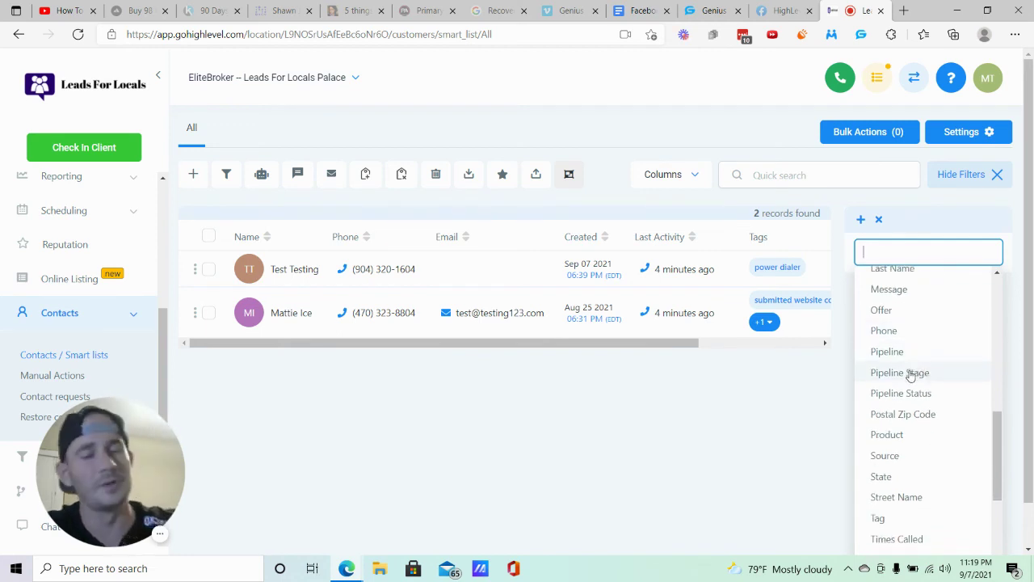
click(770, 462)
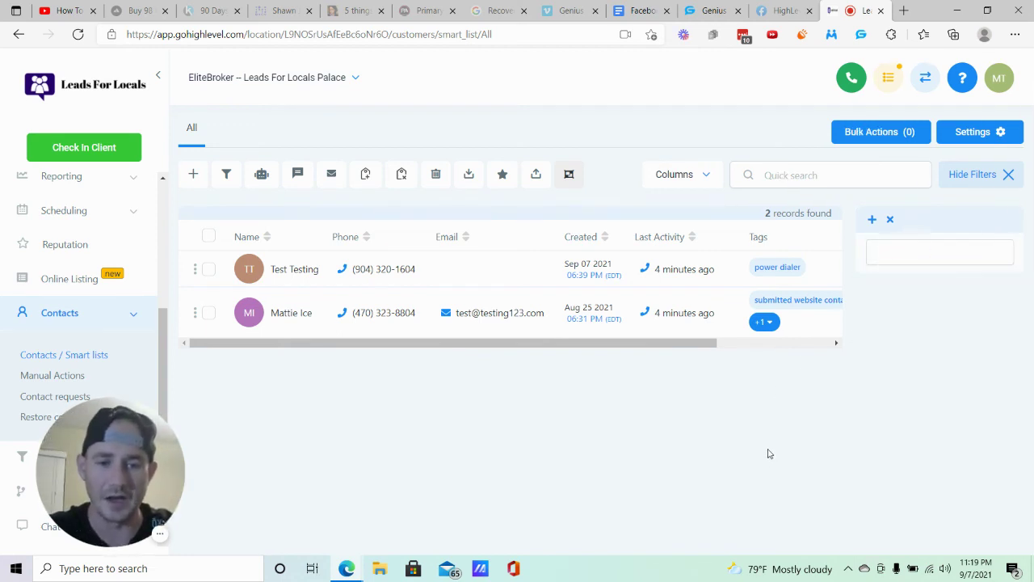
- Select all contacts in the smart list
click(210, 237)
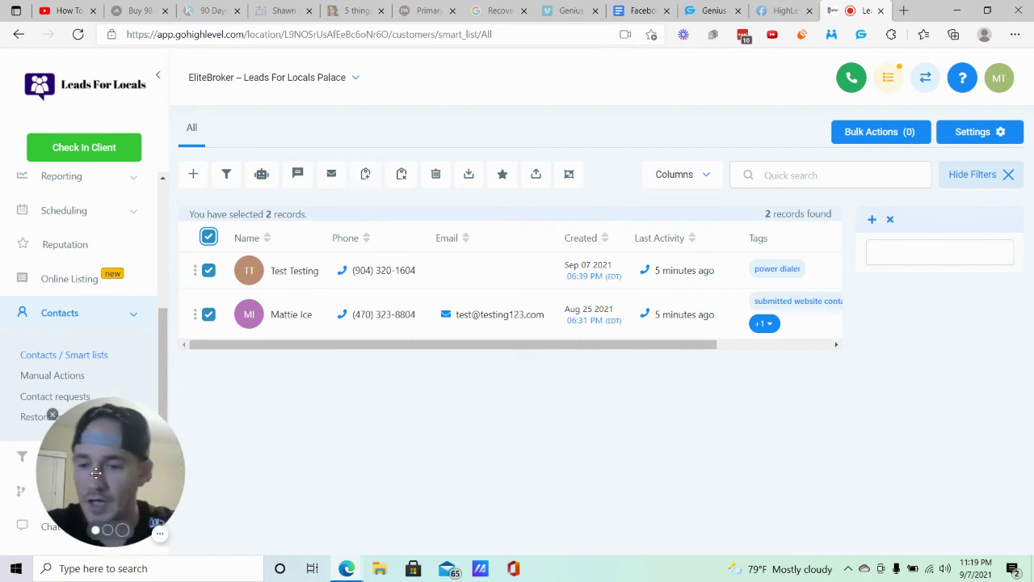
- Check the power dialer calls queued in the Manual Actions list
drag(114, 416, 291, 387)
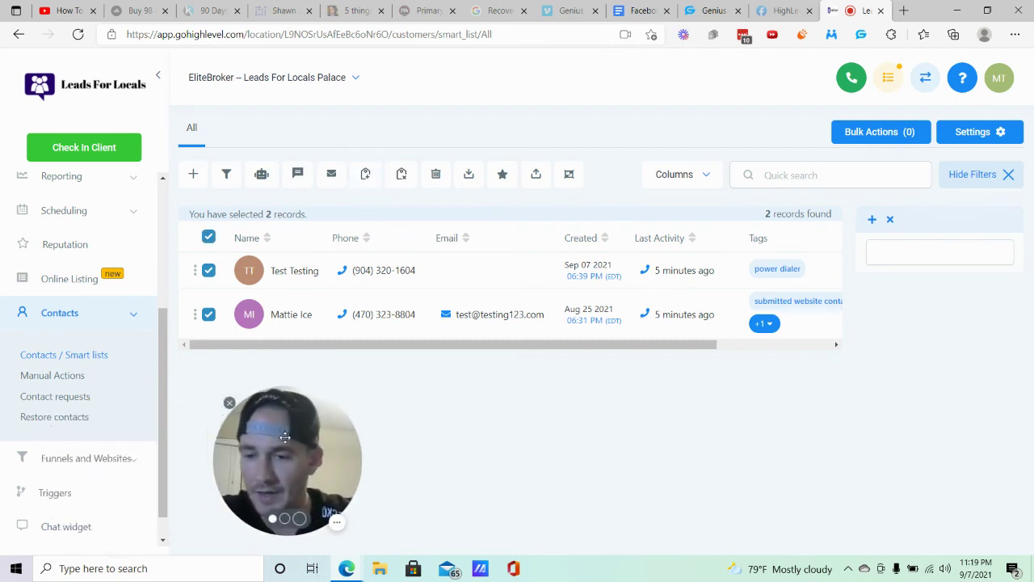
click(65, 378)
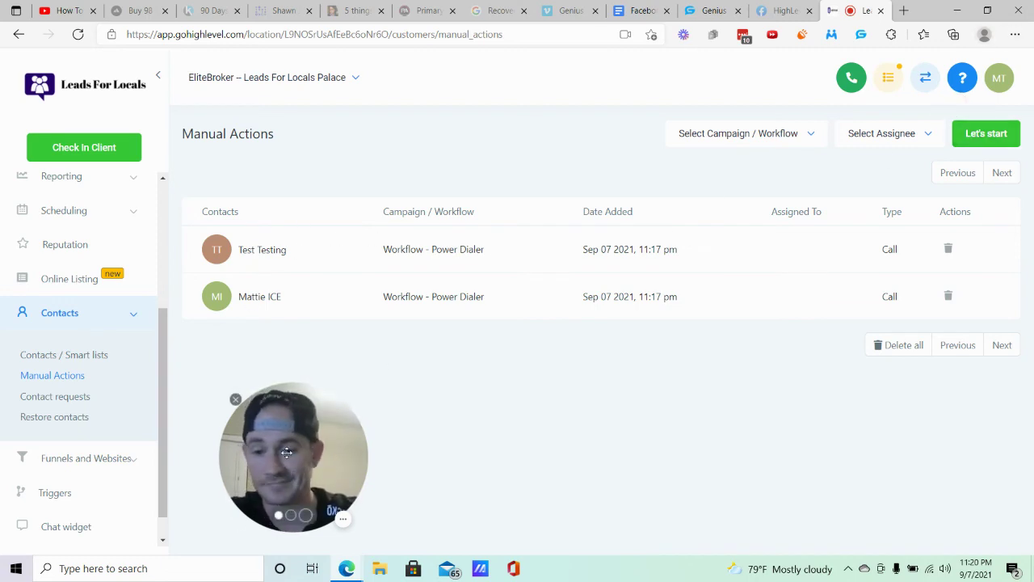
mouse_move(331, 442)
mouse_down()
mouse_move(123, 470)
mouse_move(129, 459)
mouse_move(322, 438)
mouse_up()
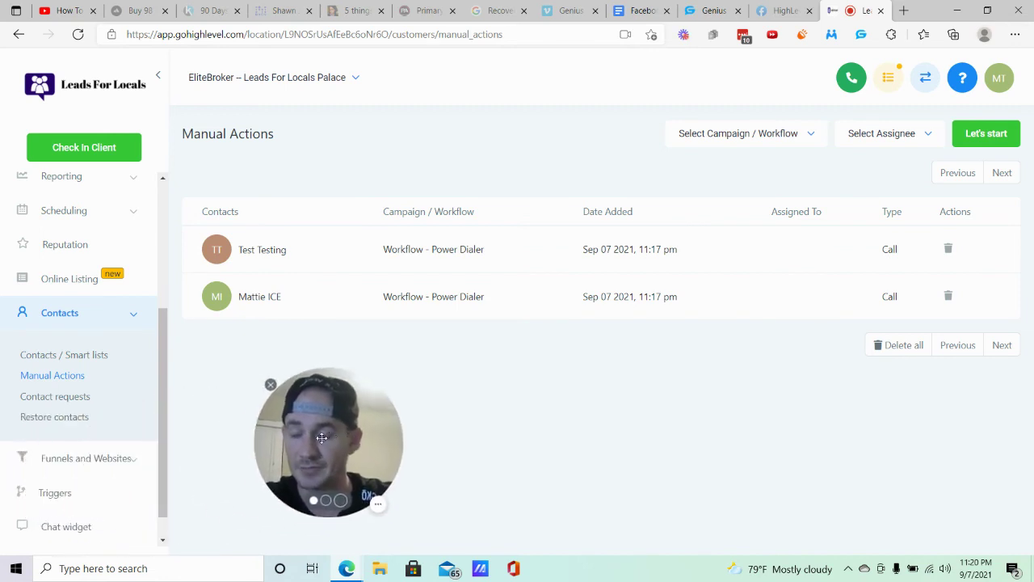
- Open the Call Reporting page to view the call statistics
click(54, 314)
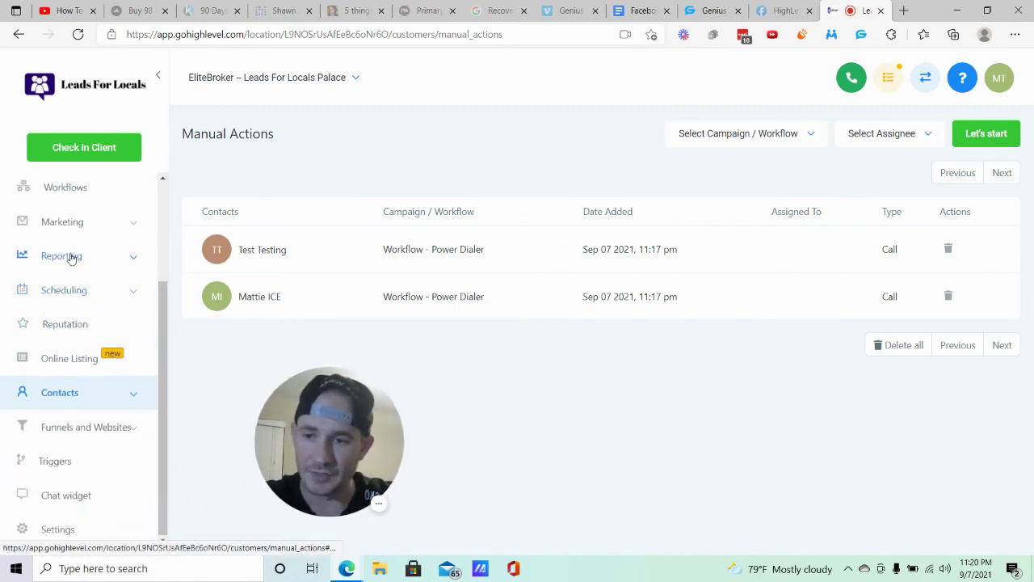
click(71, 257)
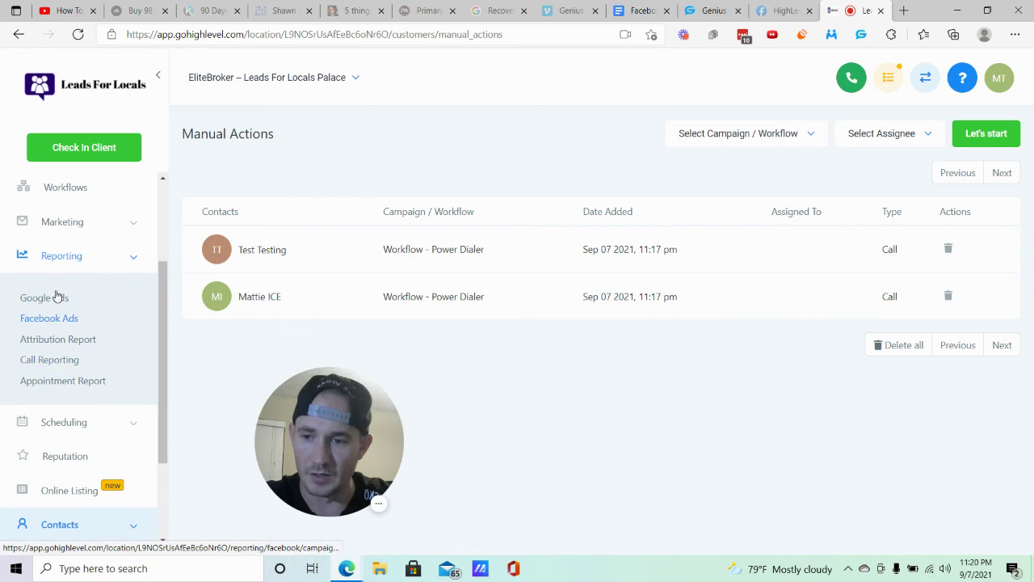
click(63, 361)
drag(273, 424, 38, 449)
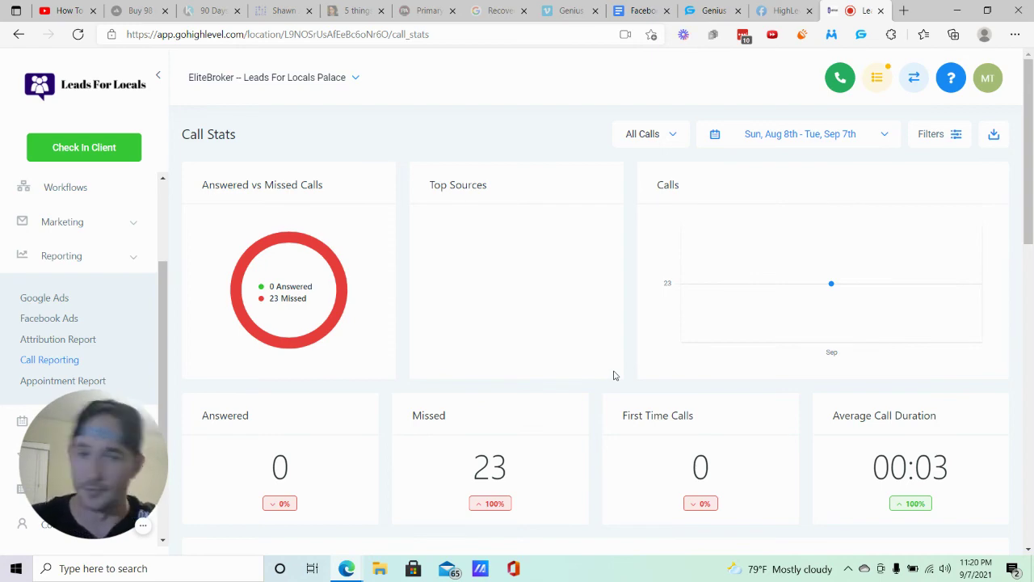
- Review the Latest Phone Calls list and expand the most recent call to see its call flow and status
scroll(613, 375, down, 5)
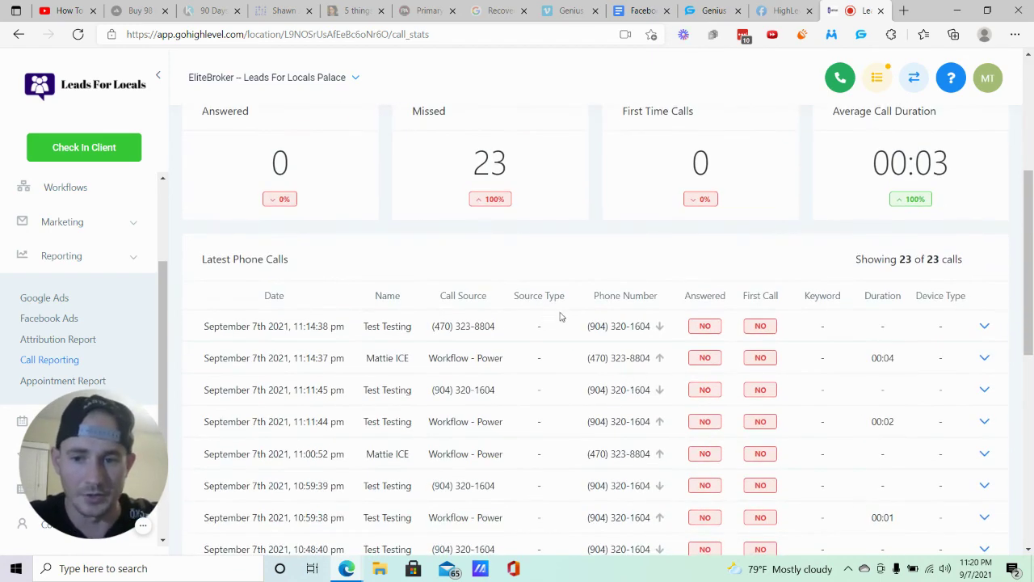
scroll(559, 316, down, 2)
scroll(771, 252, up, 1)
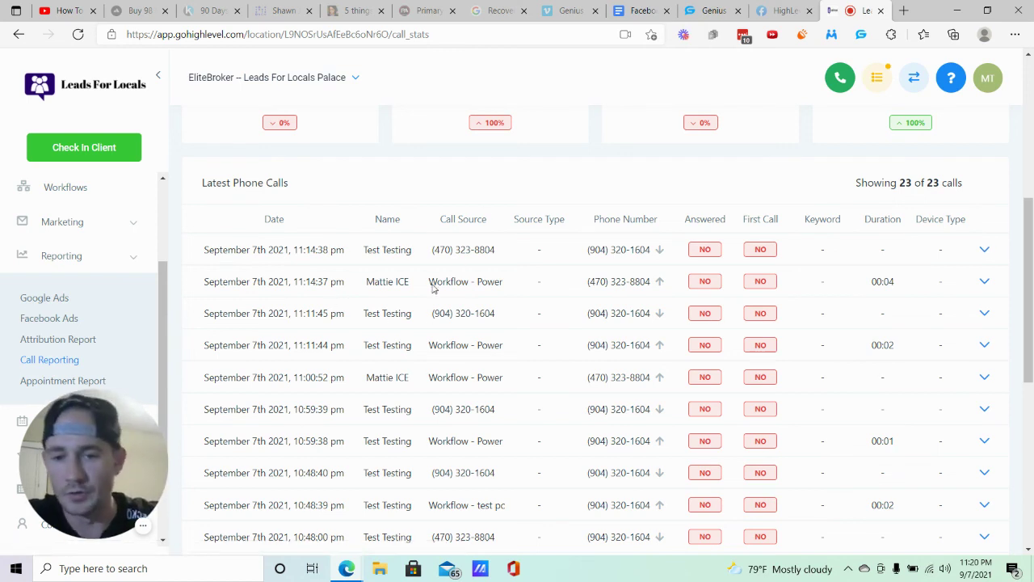
click(984, 249)
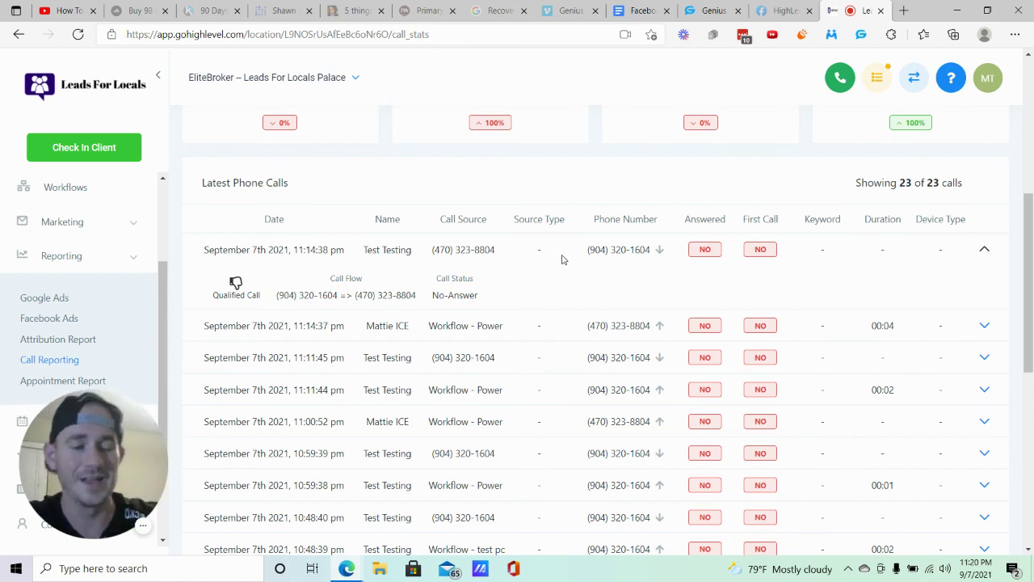
click(110, 260)
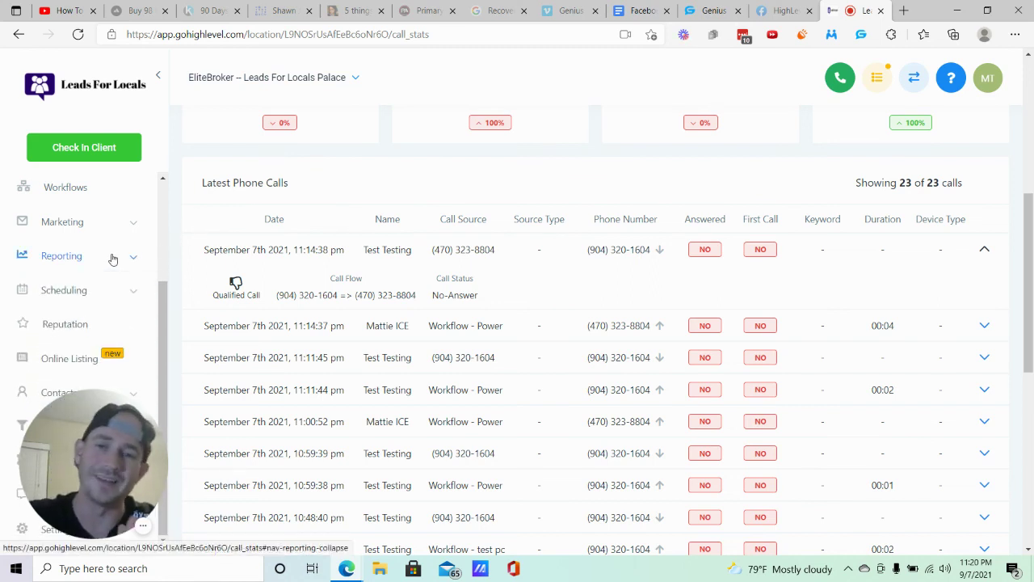